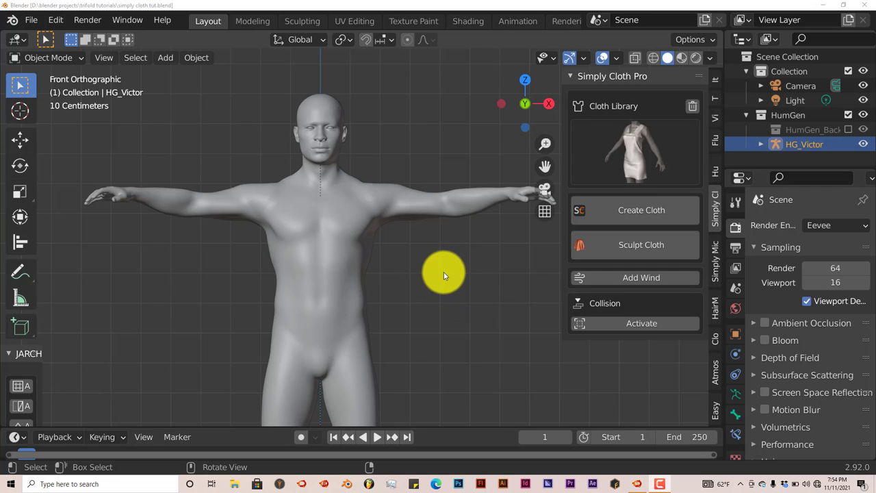
# - Look up the Simply Cloth add-on in Preferences by searching 'simp', then close Preferences
pyautogui.scroll(1, 442, 277)
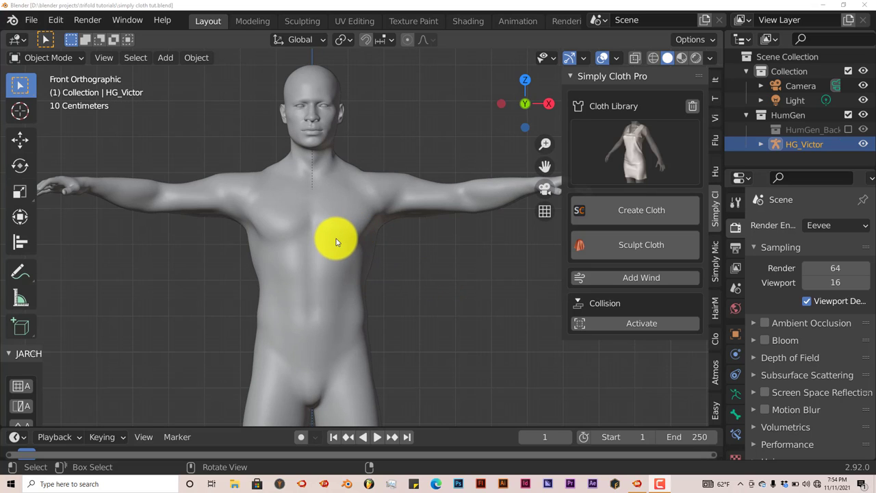
pyautogui.scroll(-1, 336, 241)
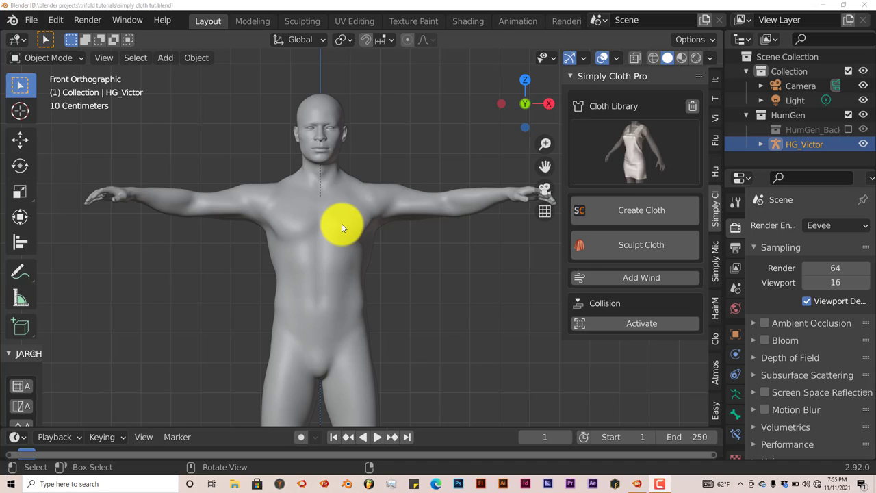
pyautogui.click(59, 23)
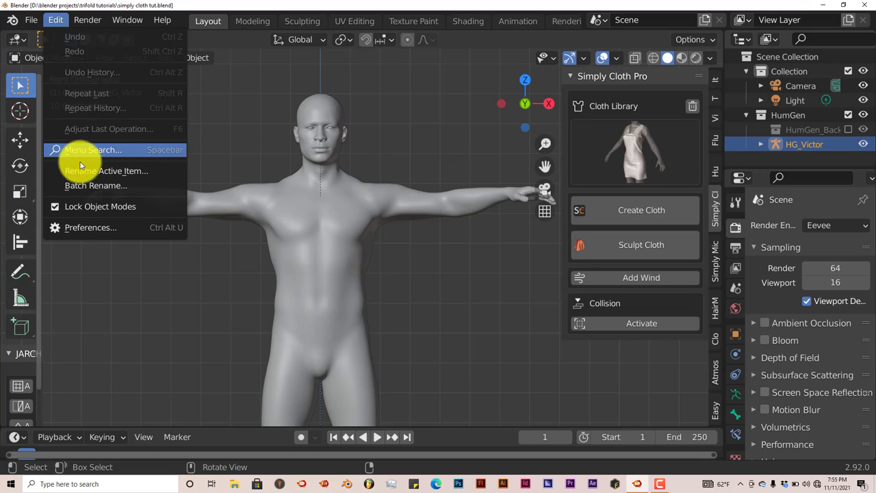
pyautogui.click(93, 226)
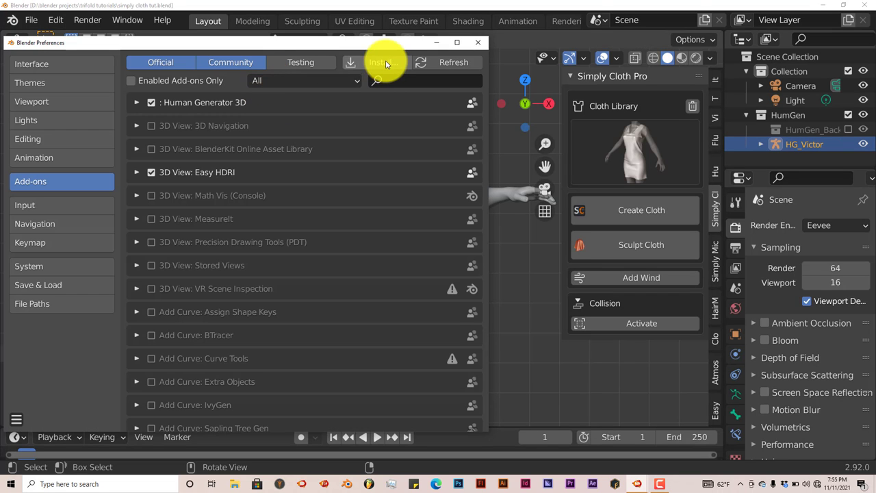
pyautogui.click(385, 63)
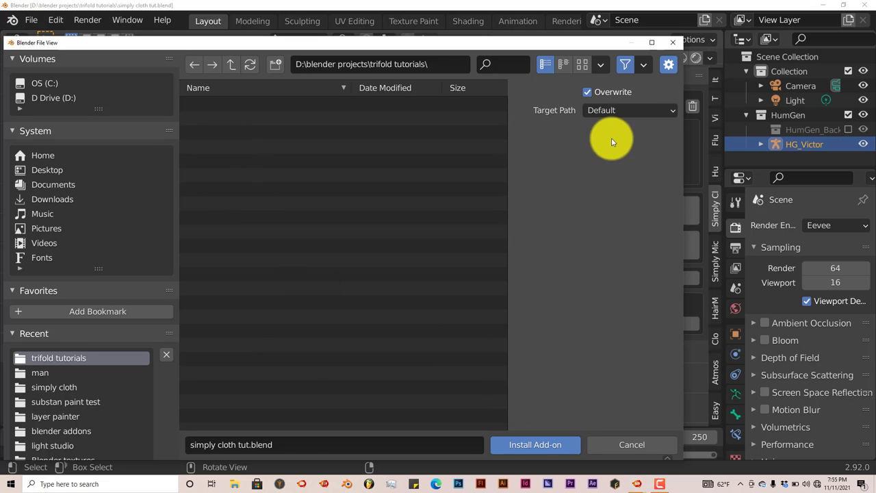
pyautogui.click(671, 43)
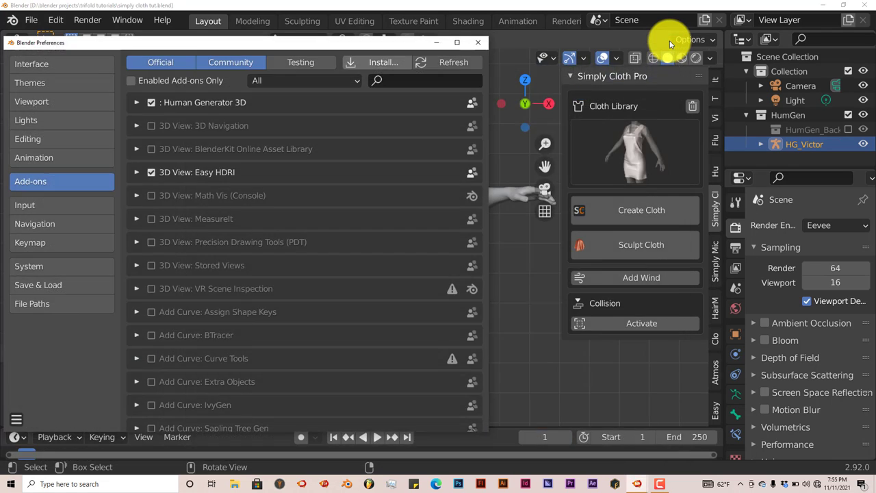
pyautogui.click(390, 82)
pyautogui.write('simp;')
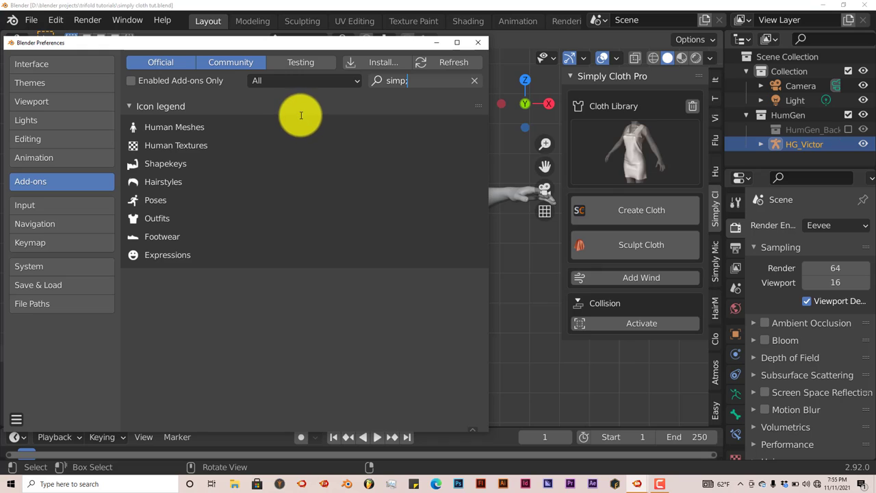
pyautogui.press('BackSpace')
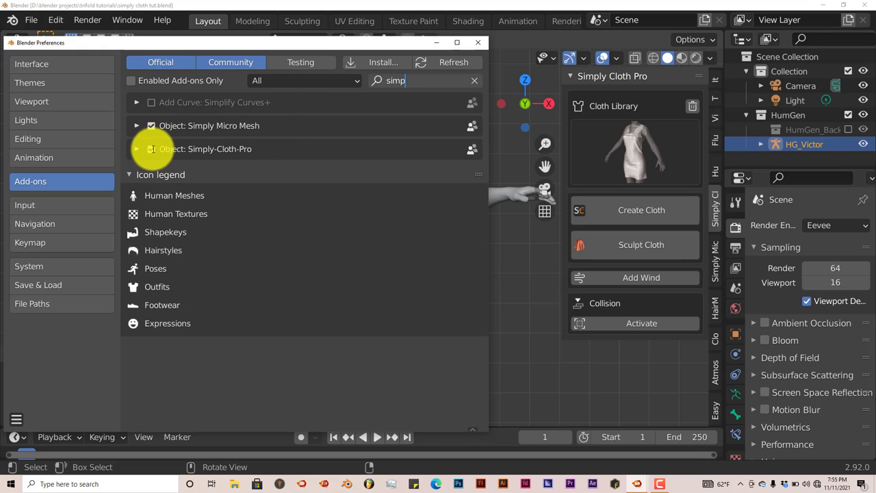
pyautogui.click(479, 42)
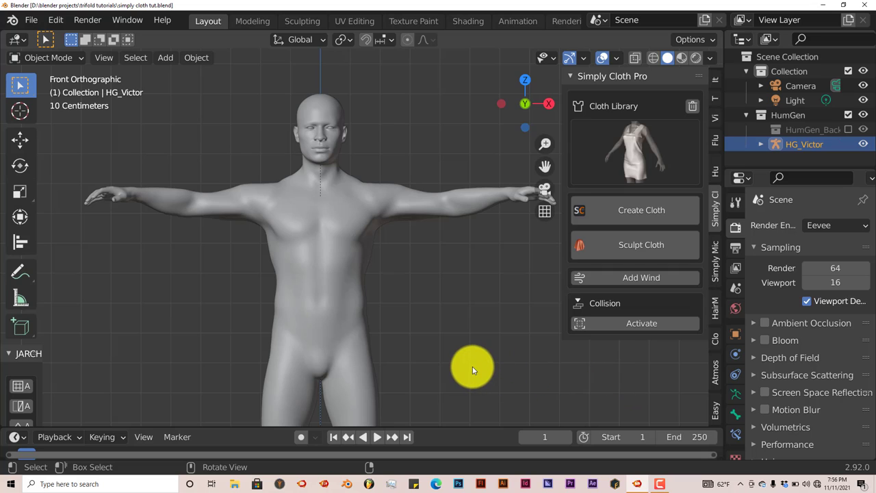
# - Add the Male Tank garment from the Simply Cloth Library around the human model
pyautogui.scroll(2, 473, 370)
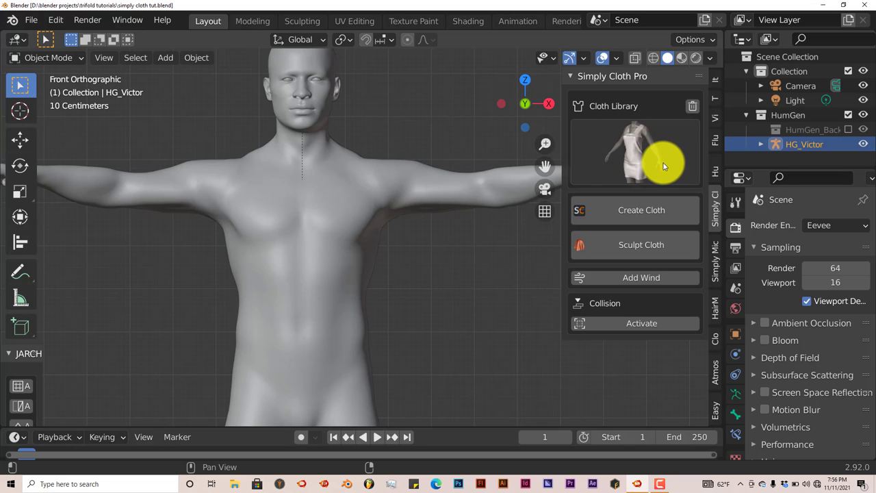
pyautogui.click(646, 157)
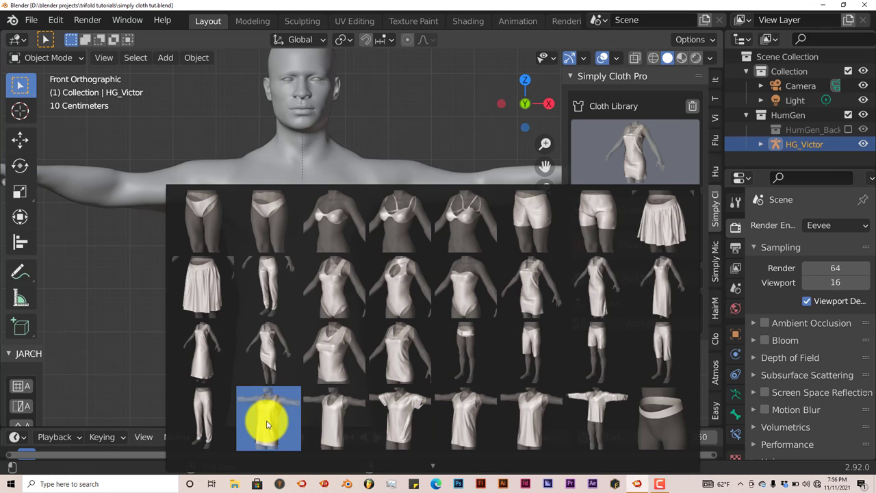
pyautogui.click(267, 425)
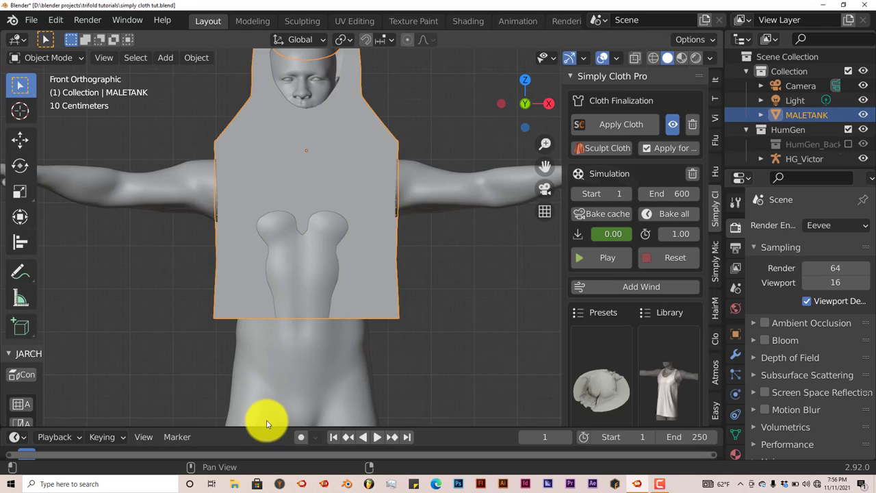
pyautogui.scroll(-2, 322, 206)
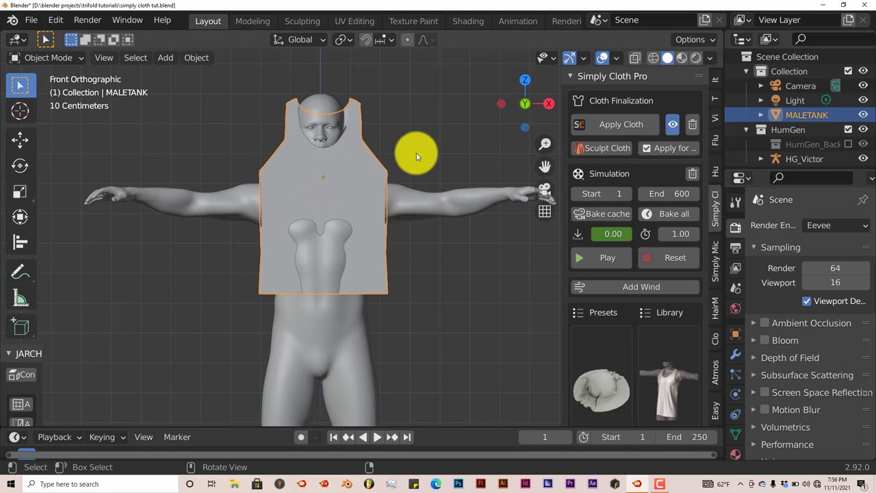
pyautogui.moveTo(395, 203); pyautogui.dragTo(346, 238, button='middle')
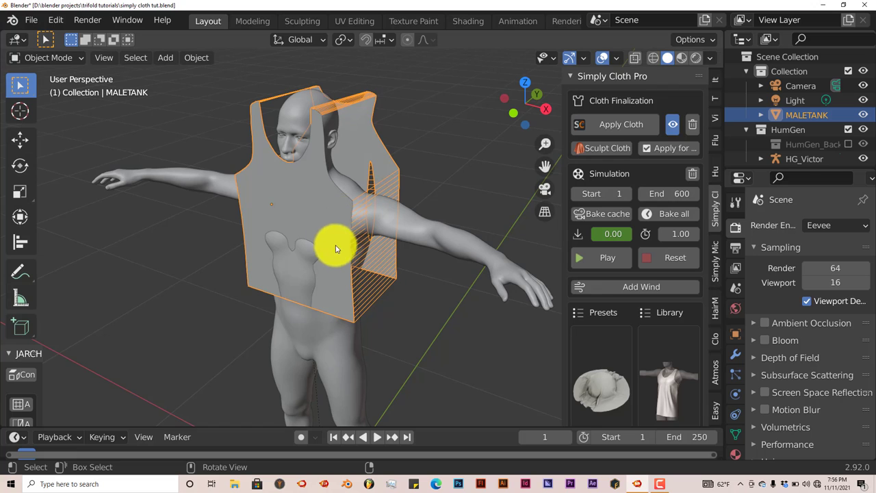
pyautogui.scroll(-3, 597, 366)
pyautogui.scroll(-1, 597, 367)
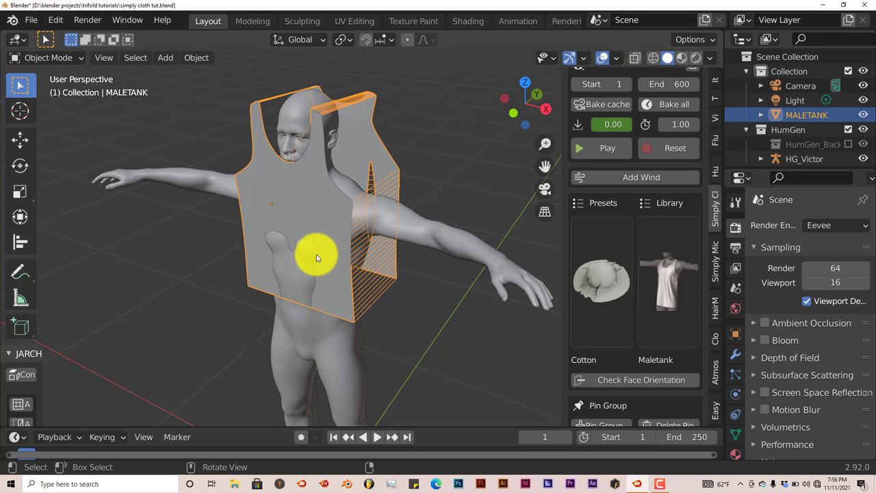
# - Lower the tank top down onto the torso in right-side view with the Move tool
pyautogui.click(18, 140)
pyautogui.moveTo(337, 259); pyautogui.dragTo(317, 258, button='middle')
pyautogui.press('KP_3')
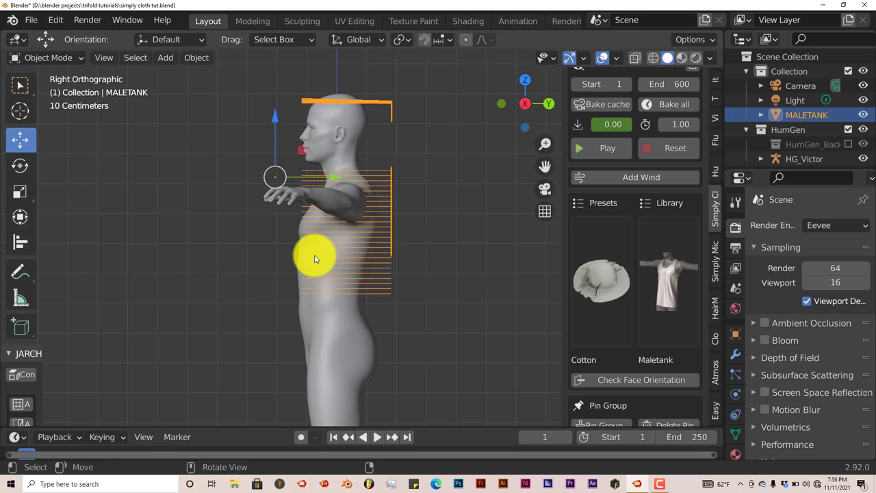
pyautogui.moveTo(271, 121); pyautogui.dragTo(271, 182)
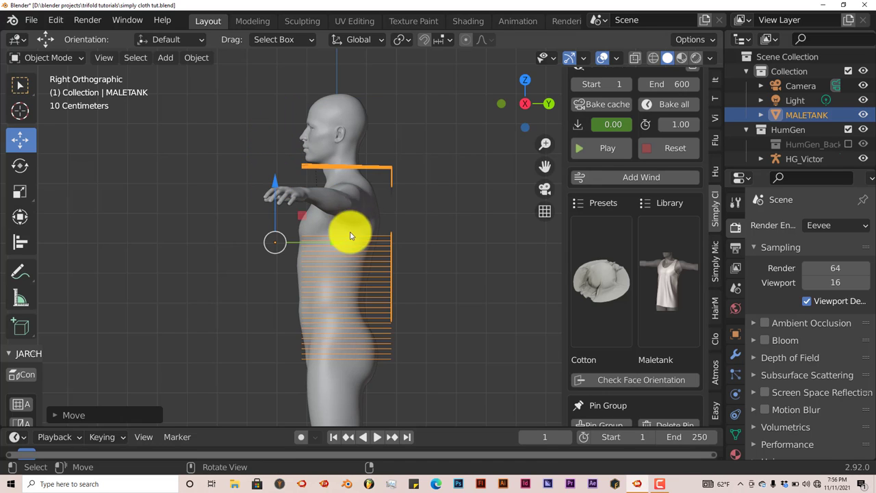
pyautogui.moveTo(335, 243); pyautogui.dragTo(332, 245)
pyautogui.moveTo(329, 297); pyautogui.dragTo(436, 299, button='middle')
pyautogui.moveTo(319, 290)
pyautogui.mouseDown(button='middle')
pyautogui.moveTo(345, 303)
pyautogui.moveTo(309, 270)
pyautogui.moveTo(319, 289)
pyautogui.mouseUp(button='middle')
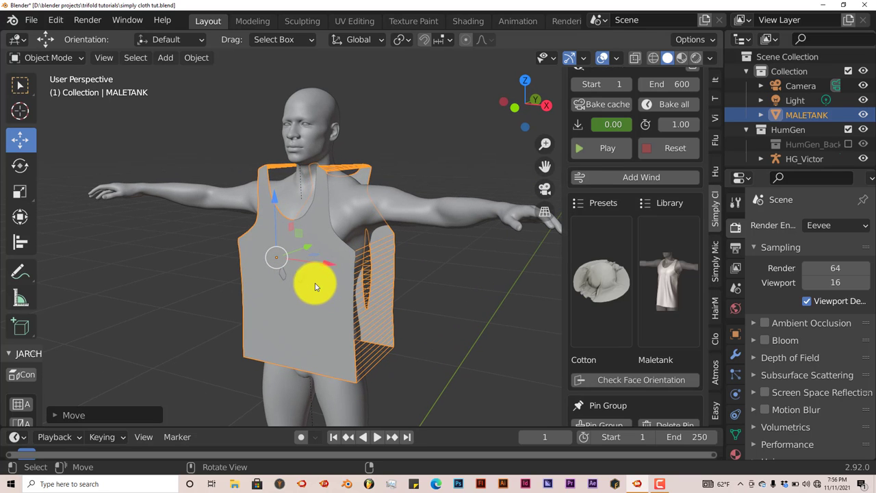
pyautogui.press('KP_3')
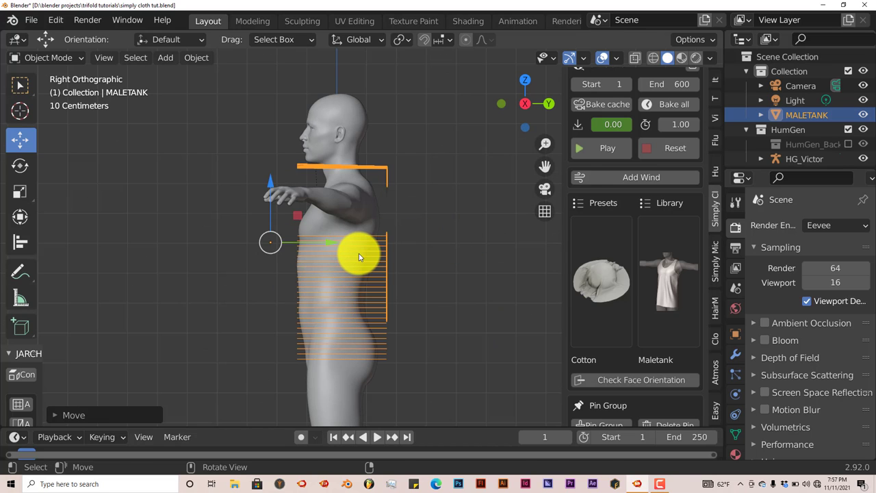
# - Stretch the tank top about 1.4 times along Y and re-centre it along Y
pyautogui.press('s')
pyautogui.press('y')
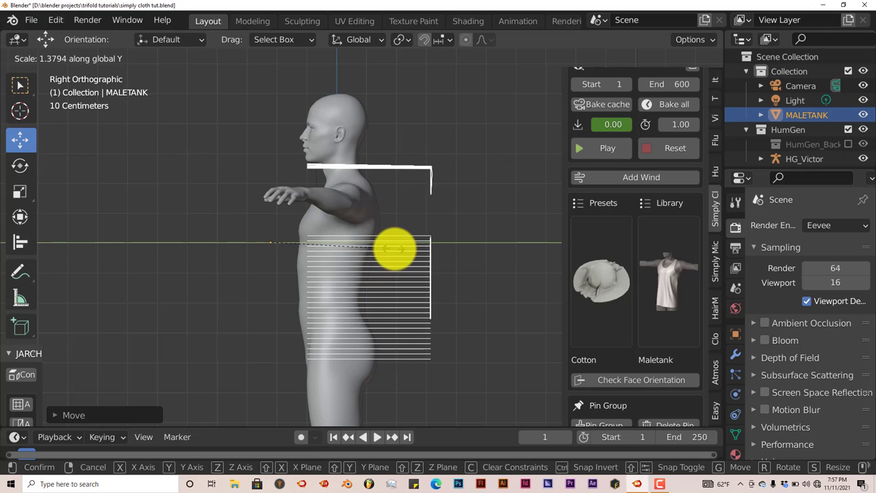
pyautogui.click(396, 250)
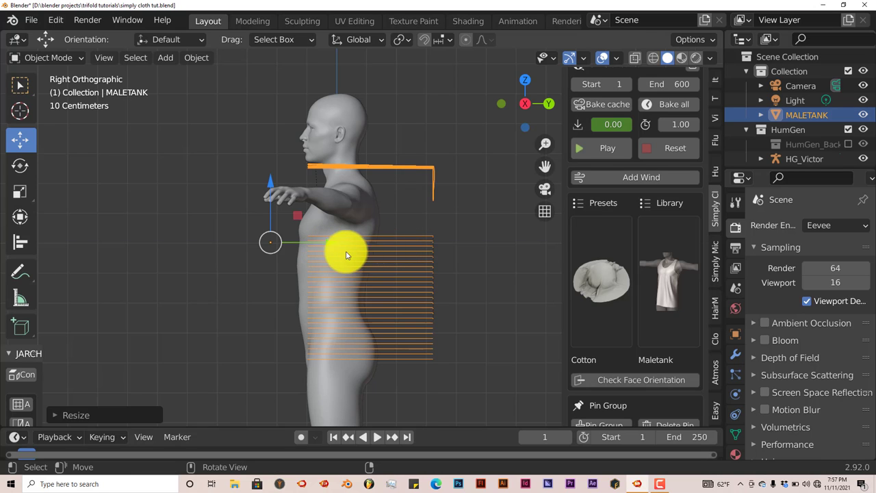
pyautogui.press('g')
pyautogui.press('y')
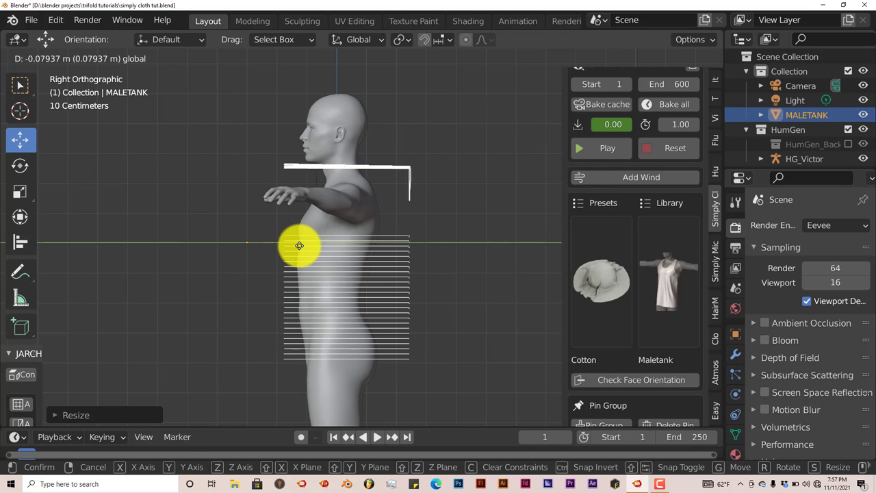
pyautogui.click(294, 245)
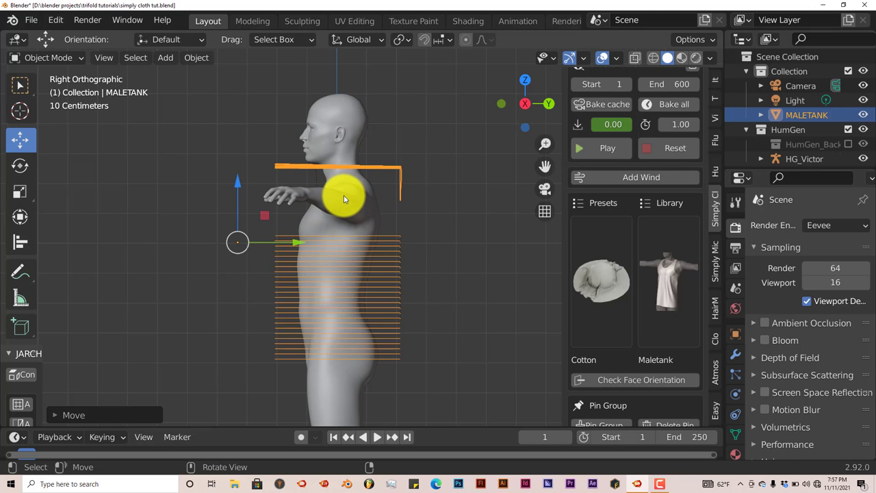
pyautogui.press('KP_1')
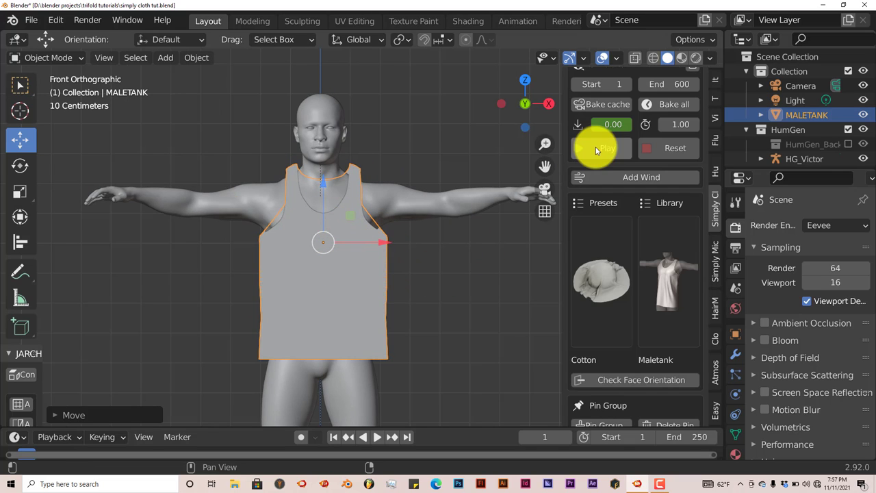
# - Widen the tank top to 1.27 times along X in front view
pyautogui.scroll(1, 381, 275)
pyautogui.moveTo(383, 280); pyautogui.dragTo(290, 308, button='middle')
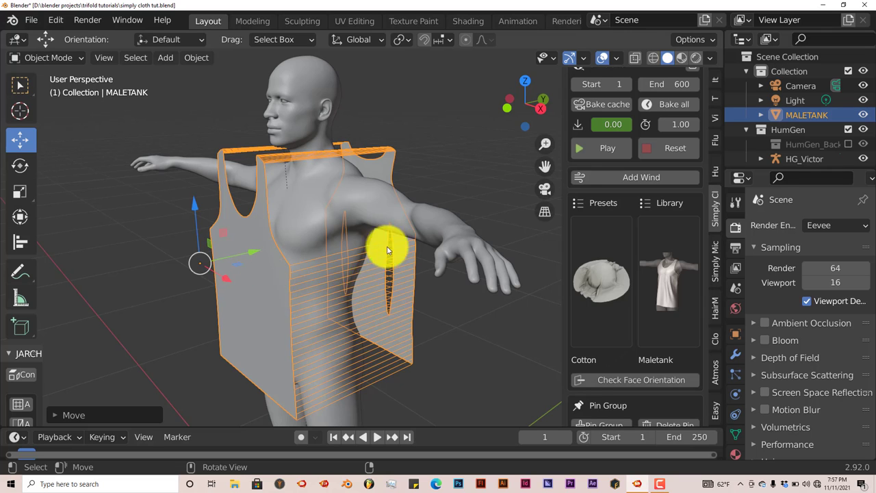
pyautogui.press('KP_1')
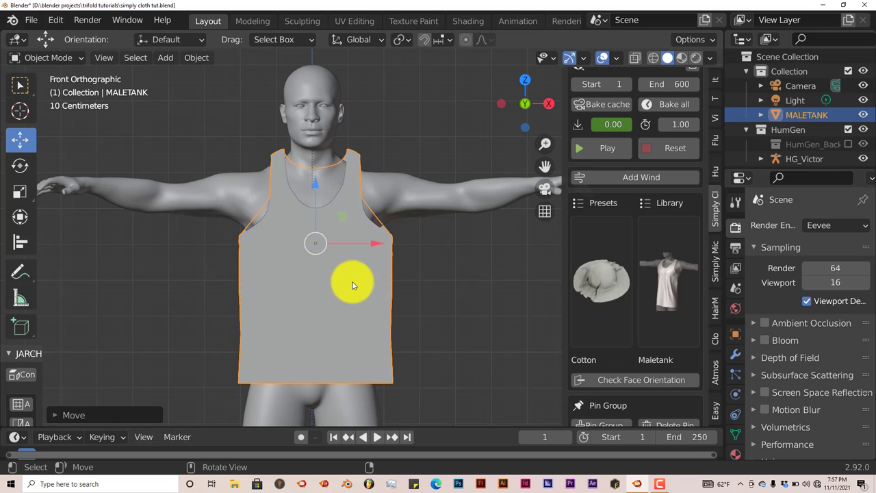
pyautogui.press('s')
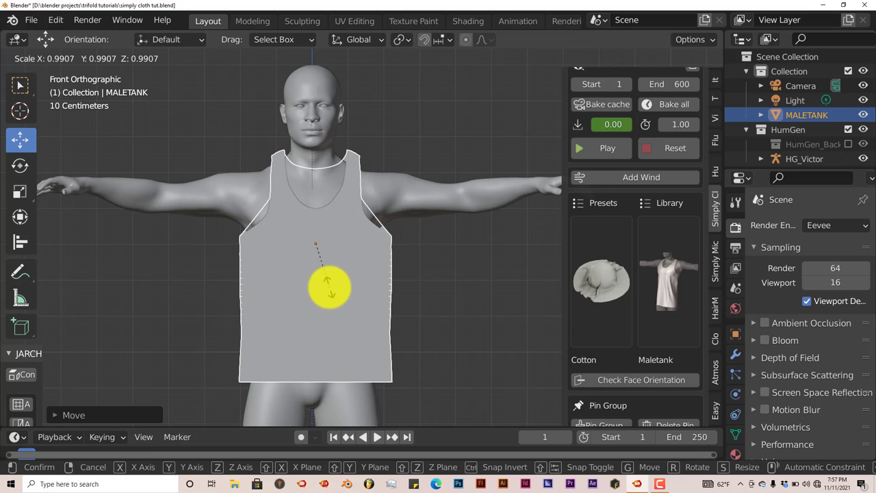
pyautogui.press('x')
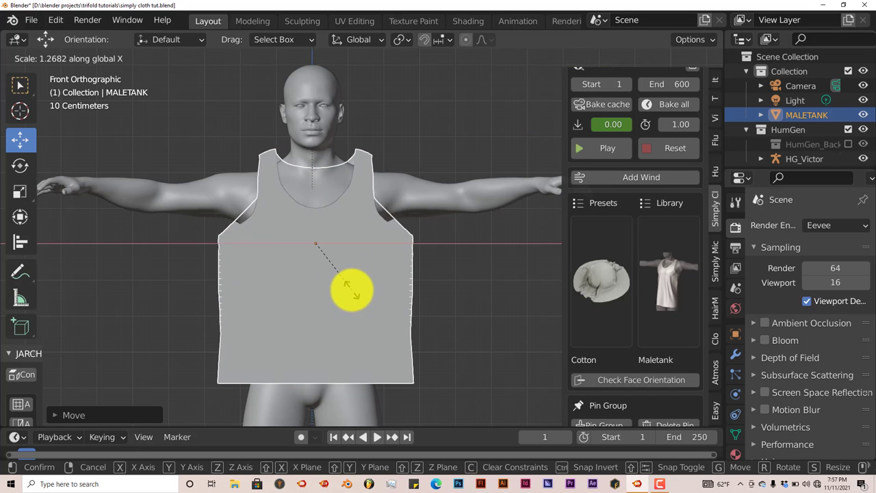
pyautogui.click(352, 286)
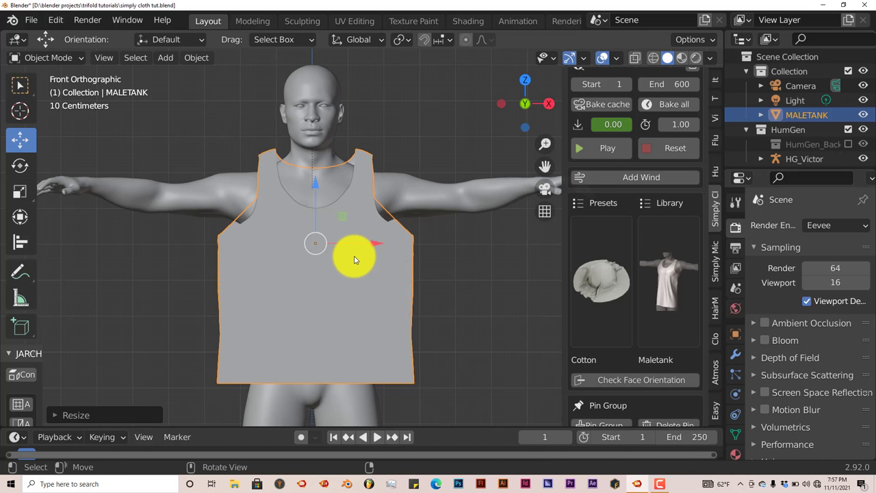
# - Lengthen the tank top about 1.2 times along Z and select the human body
pyautogui.press('s')
pyautogui.press('z')
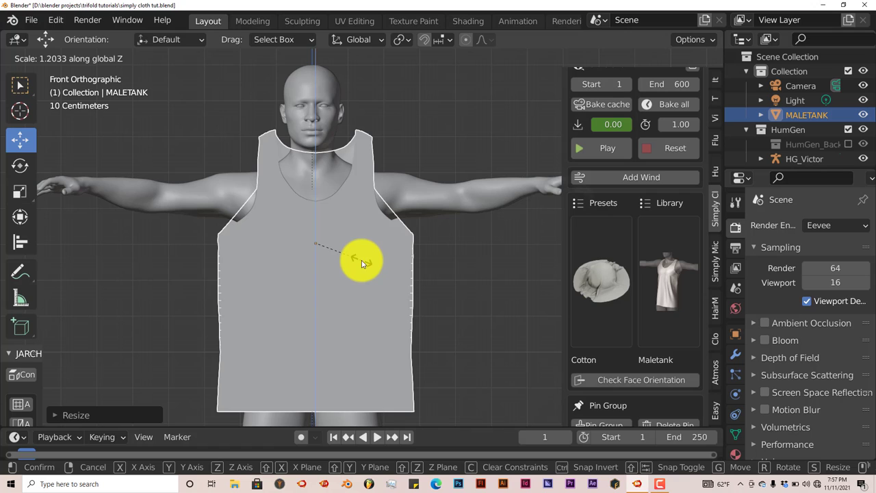
pyautogui.click(362, 264)
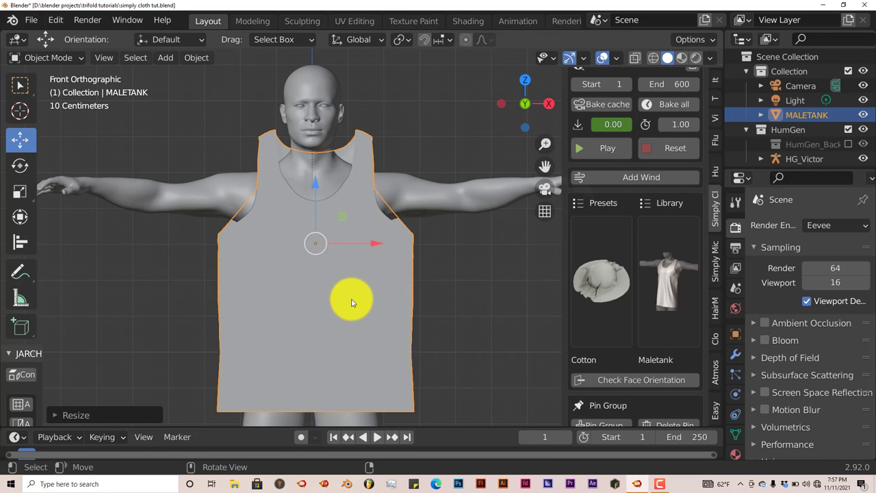
pyautogui.click(449, 196)
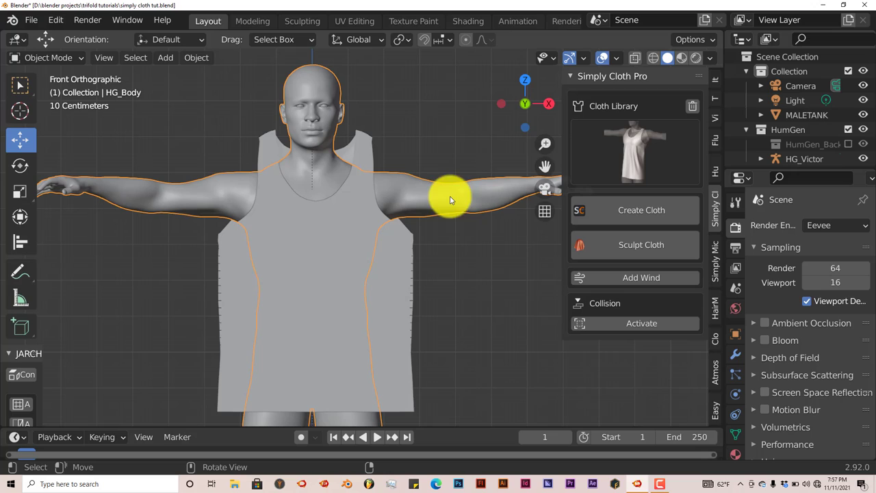
# - Activate Simply Cloth collision on the body, with friction 5.00 and thickness 0.010
pyautogui.click(610, 323)
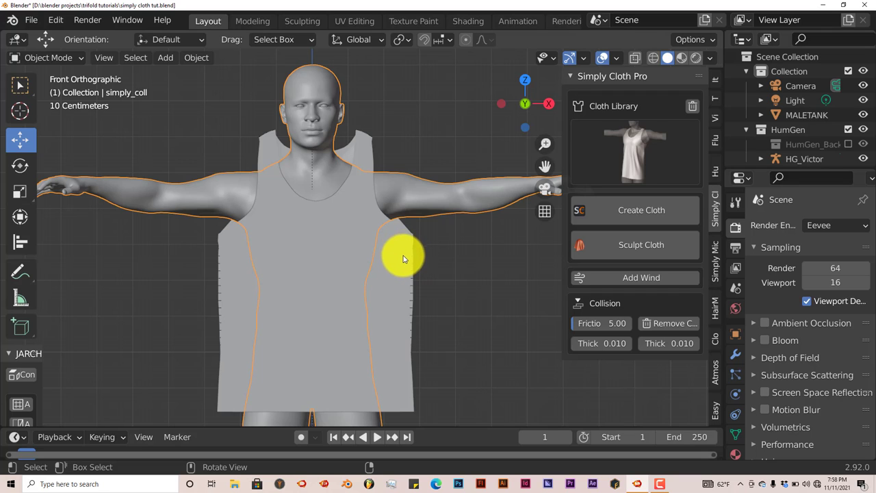
# - Run the tank-top cloth simulation to frame 48 and inspect the drape from the side
pyautogui.click(398, 267)
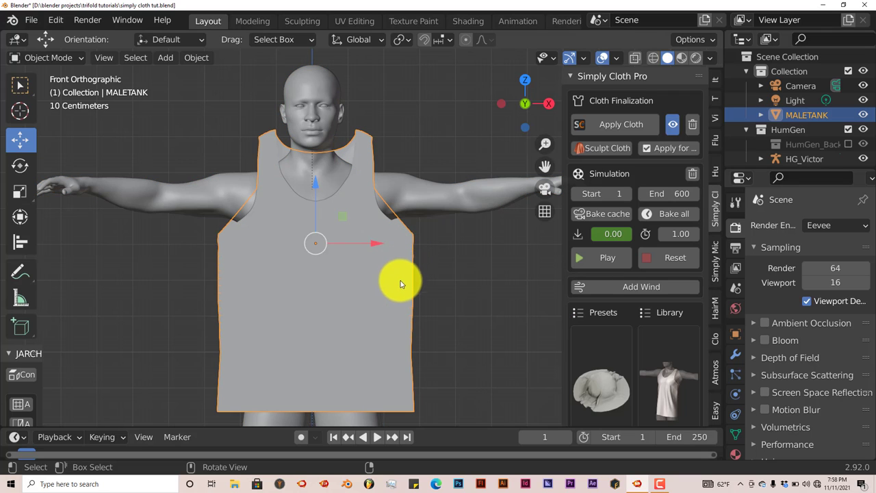
pyautogui.press('space')
pyautogui.press('Escape')
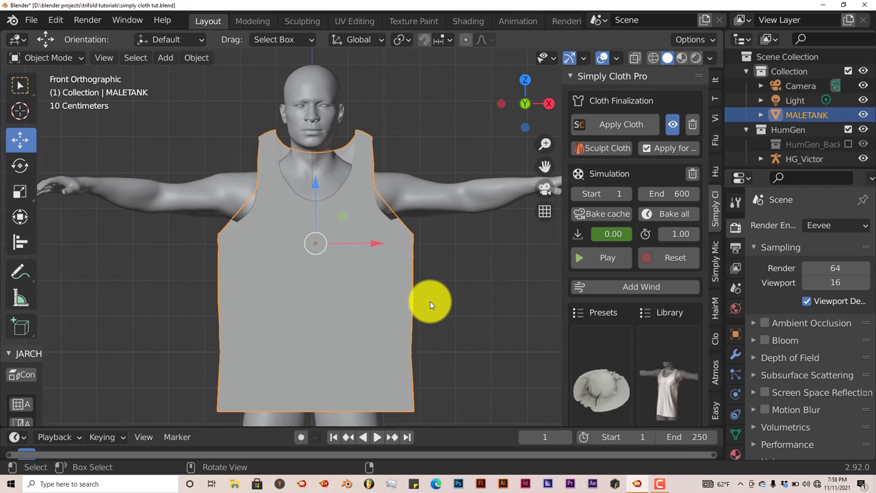
pyautogui.click(573, 258)
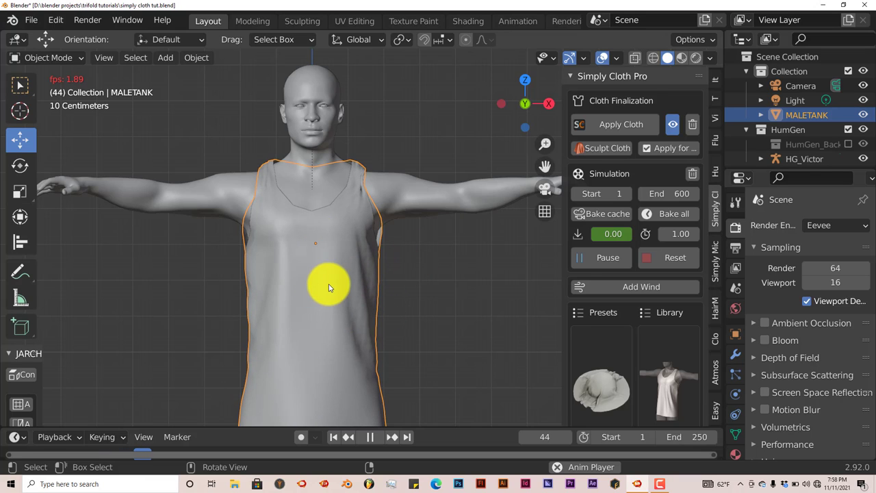
pyautogui.click(580, 260)
pyautogui.moveTo(488, 293); pyautogui.dragTo(305, 308, button='middle')
pyautogui.moveTo(410, 295)
pyautogui.mouseDown(button='middle')
pyautogui.moveTo(350, 309)
pyautogui.moveTo(406, 287)
pyautogui.mouseUp(button='middle')
pyautogui.scroll(4, 410, 285)
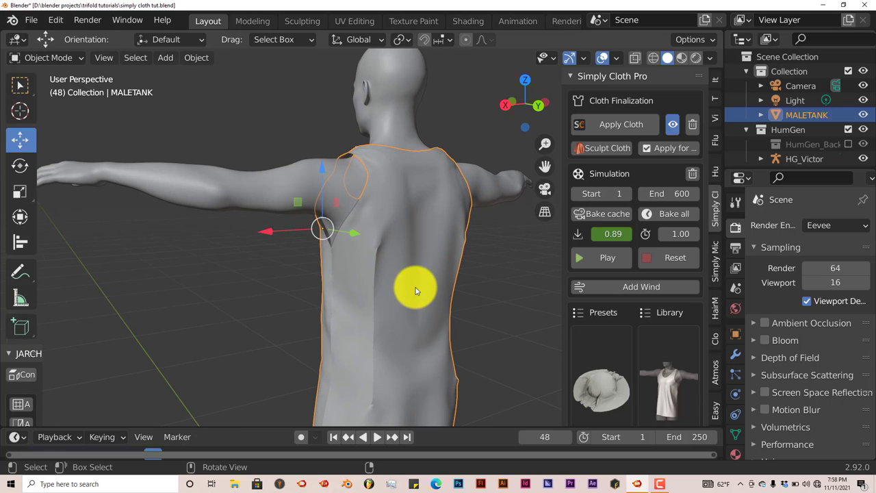
pyautogui.moveTo(386, 265); pyautogui.dragTo(429, 295, button='middle')
pyautogui.scroll(5, 428, 293)
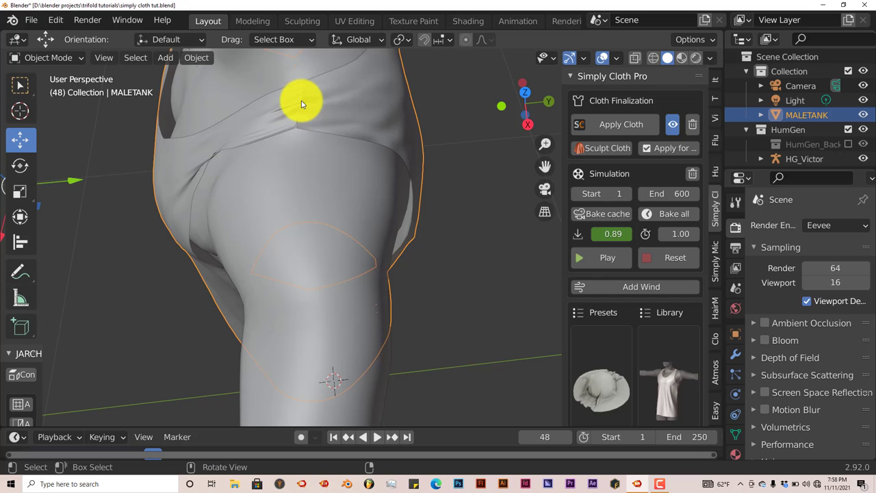
pyautogui.moveTo(344, 102); pyautogui.dragTo(201, 146, button='middle')
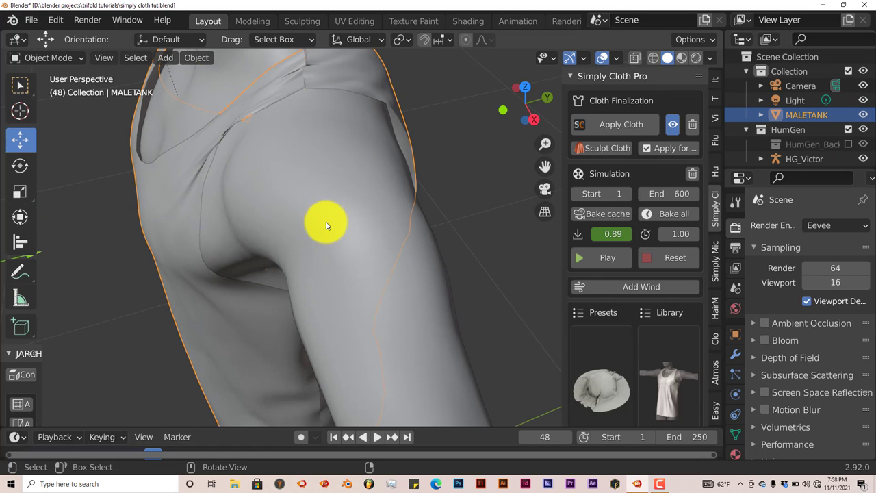
pyautogui.moveTo(326, 226); pyautogui.dragTo(354, 239, button='middle')
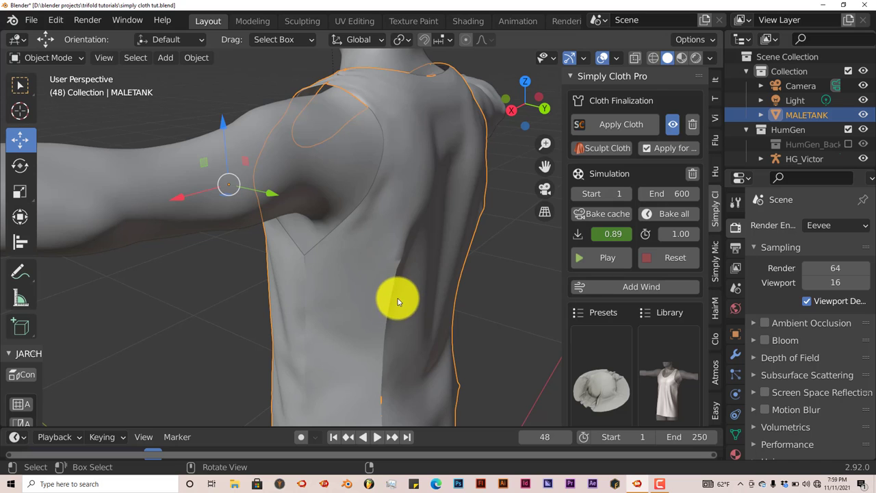
pyautogui.moveTo(393, 292); pyautogui.dragTo(347, 314, button='middle')
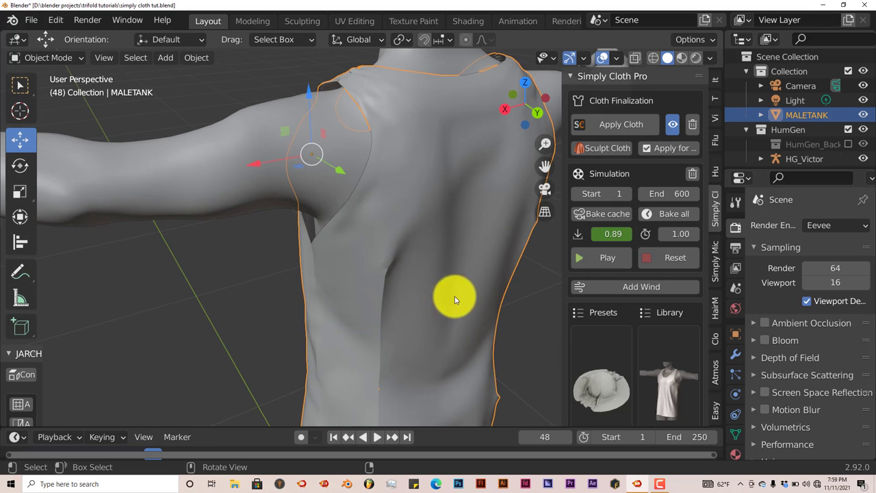
# - Bring the Advanced Parameter sewing settings into view in a widened sidebar with full labels
pyautogui.scroll(-8, 638, 305)
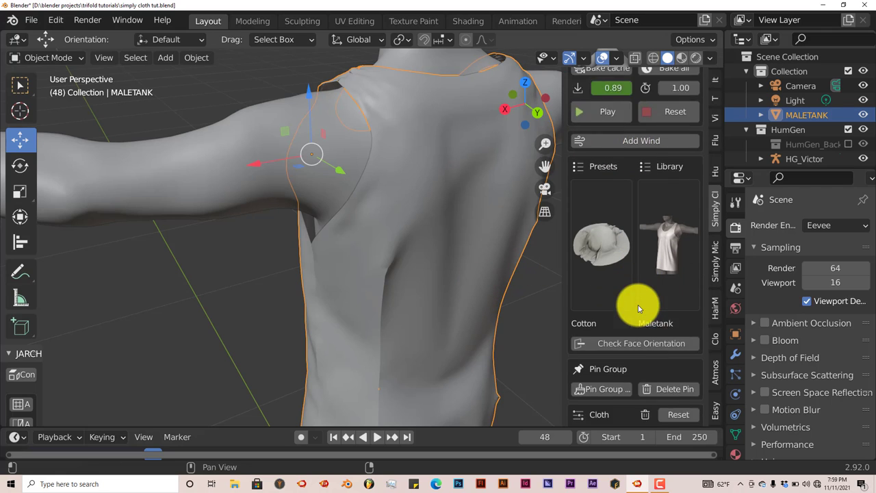
pyautogui.scroll(-7, 638, 305)
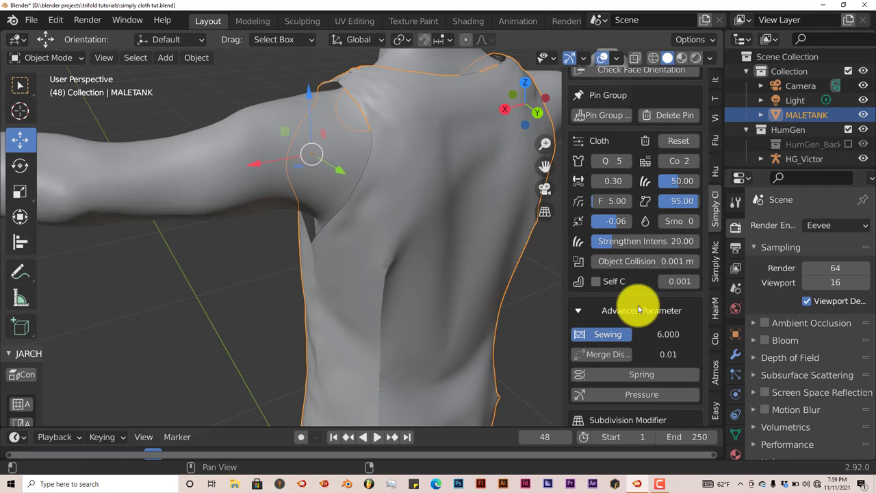
pyautogui.moveTo(564, 263); pyautogui.dragTo(500, 264)
pyautogui.scroll(-1, 624, 328)
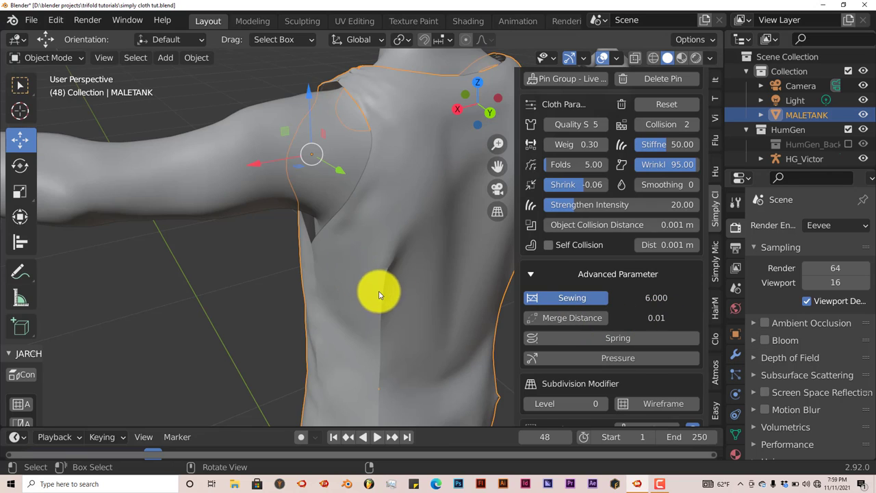
pyautogui.moveTo(389, 305); pyautogui.dragTo(404, 278, button='middle')
# - Enable Merge Distance at 0.01 alongside Sewing for the tank top's seams
pyautogui.click(578, 319)
pyautogui.moveTo(489, 332); pyautogui.dragTo(359, 274, button='middle')
pyautogui.scroll(-3, 358, 275)
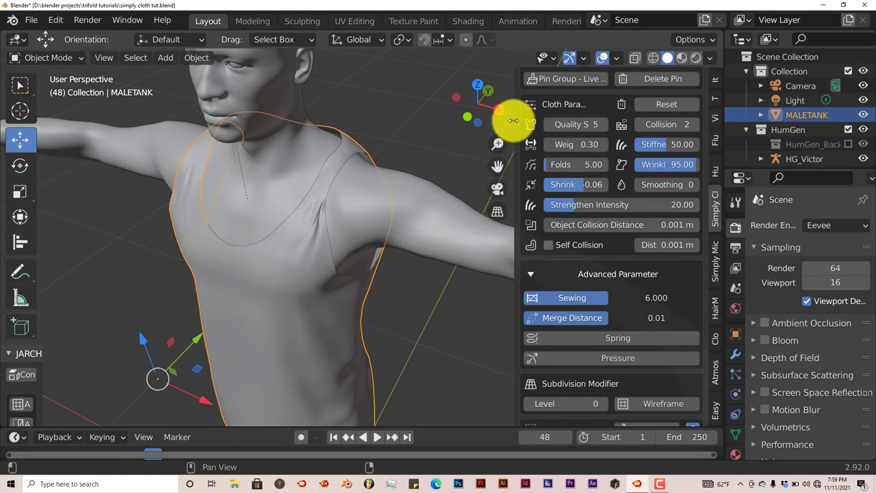
pyautogui.moveTo(514, 120); pyautogui.dragTo(503, 122)
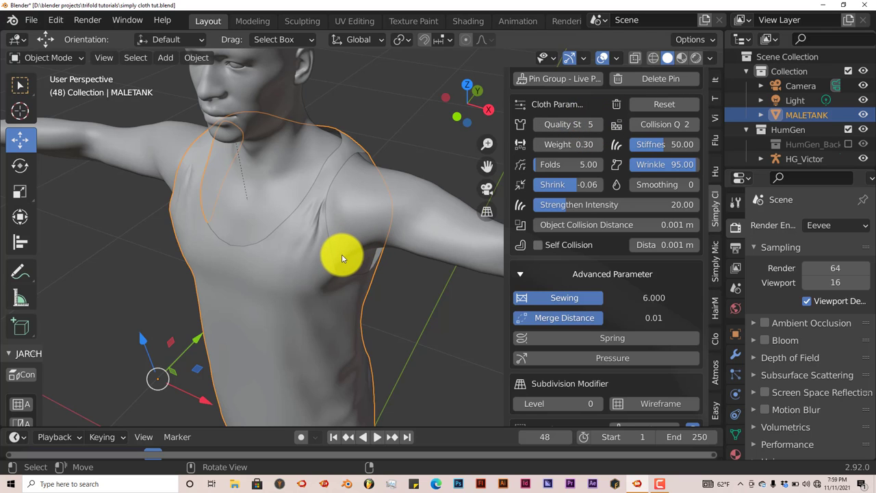
pyautogui.moveTo(339, 253); pyautogui.dragTo(332, 230, button='middle')
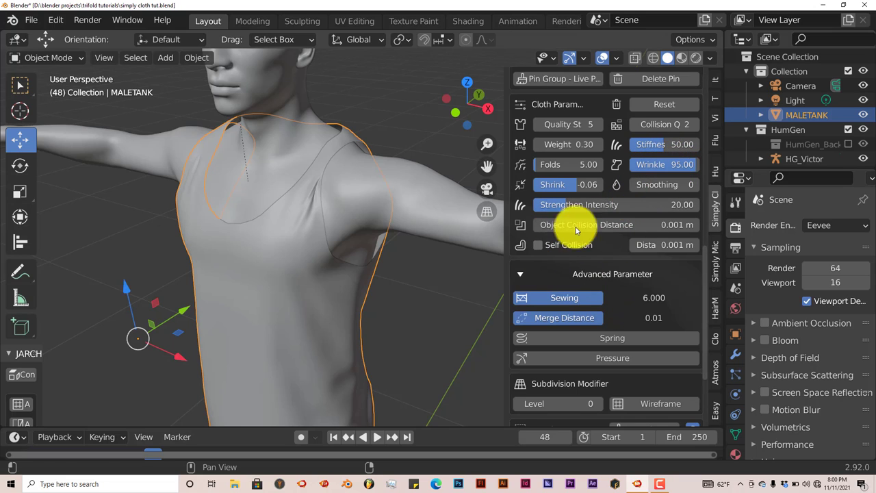
pyautogui.moveTo(307, 302); pyautogui.dragTo(284, 305, button='middle')
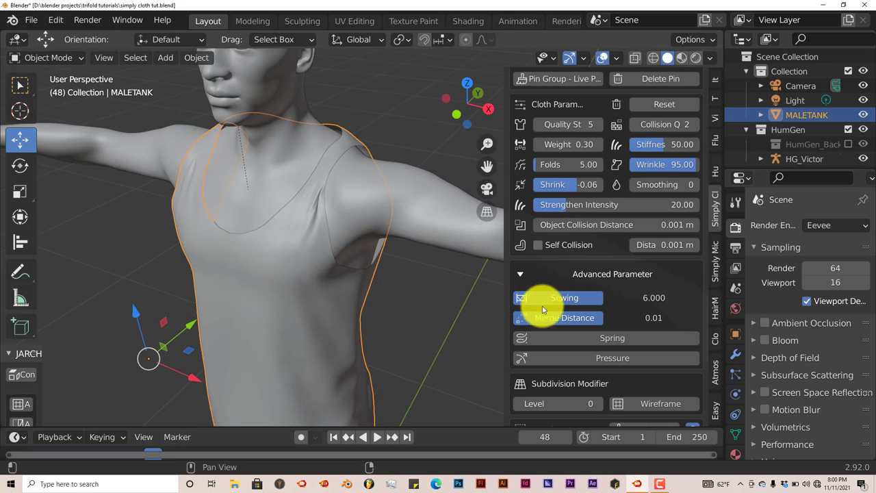
pyautogui.scroll(-2, 593, 312)
pyautogui.scroll(-3, 593, 313)
pyautogui.scroll(-1, 593, 310)
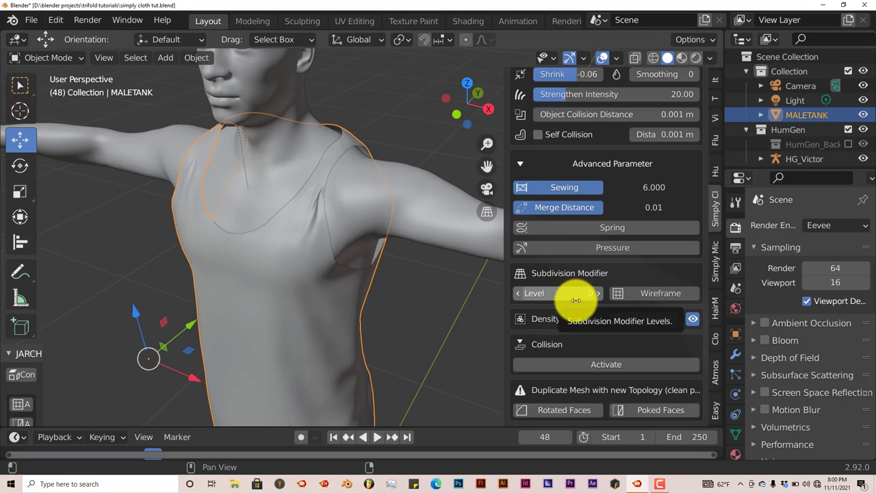
pyautogui.moveTo(345, 292); pyautogui.dragTo(364, 298, button='middle')
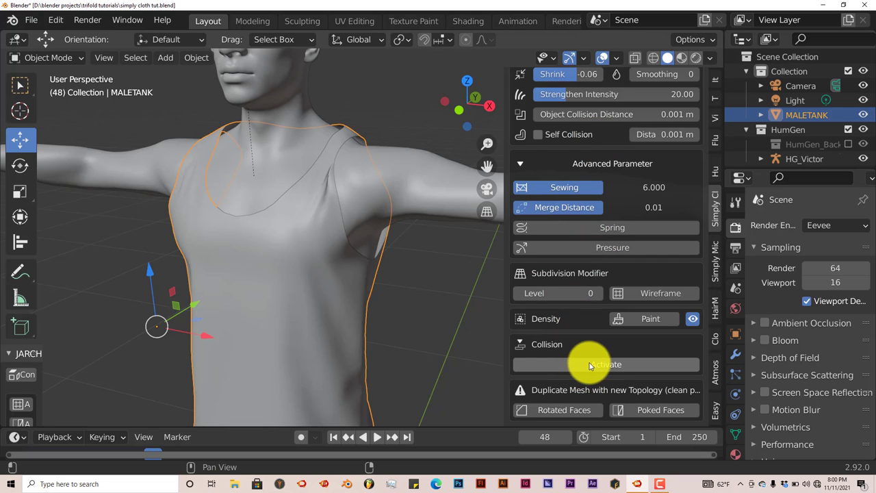
pyautogui.scroll(10, 590, 365)
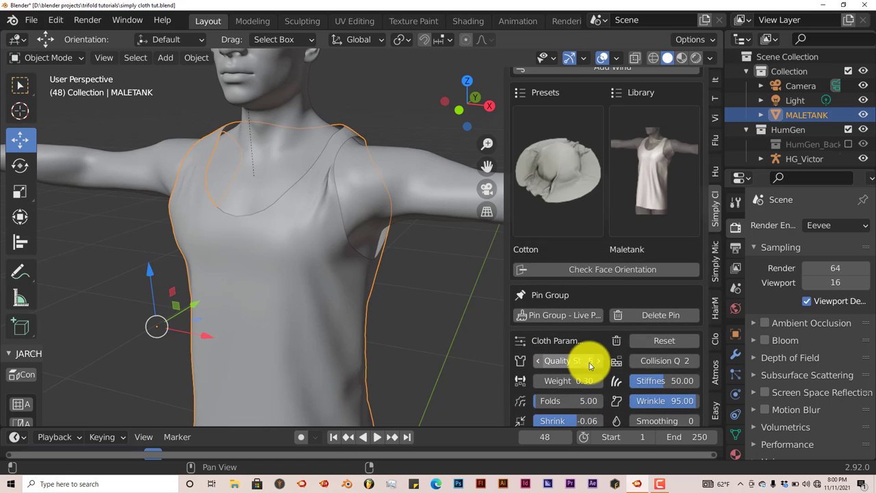
pyautogui.scroll(6, 590, 361)
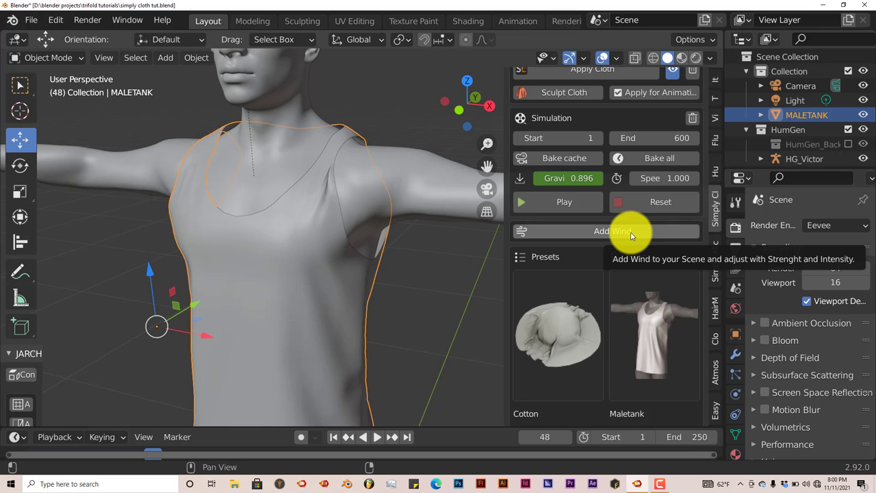
pyautogui.moveTo(299, 266); pyautogui.dragTo(236, 265, button='middle')
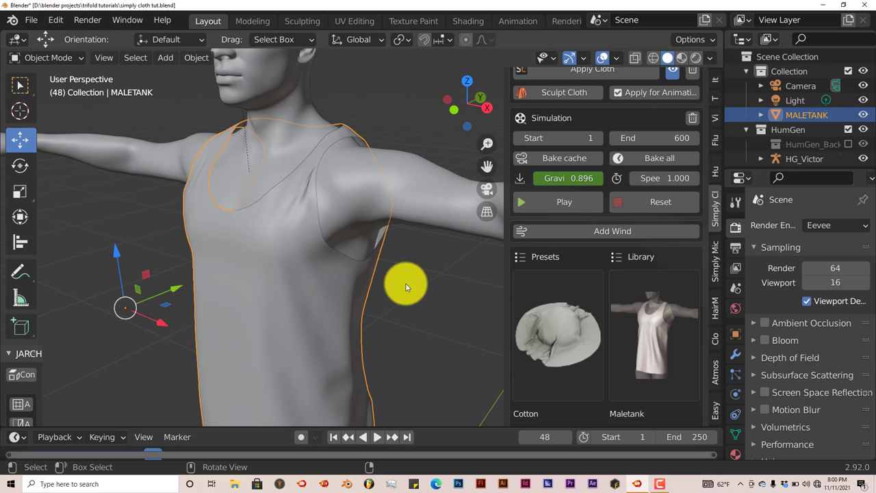
pyautogui.scroll(-4, 404, 282)
pyautogui.moveTo(407, 276); pyautogui.dragTo(367, 293, button='middle')
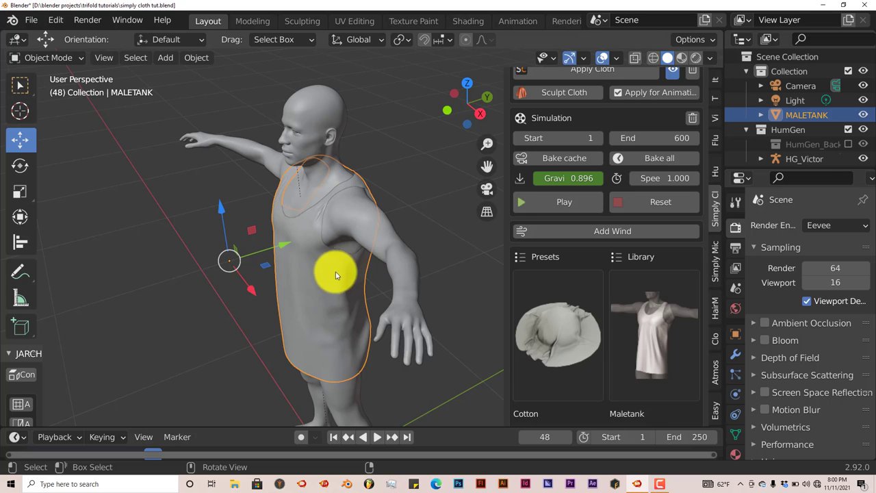
pyautogui.moveTo(328, 293); pyautogui.dragTo(347, 274, button='middle')
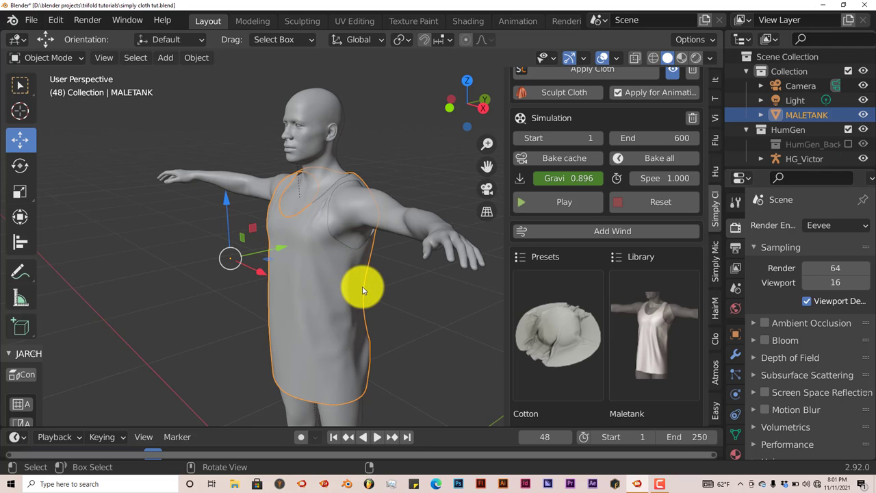
pyautogui.scroll(3, 520, 286)
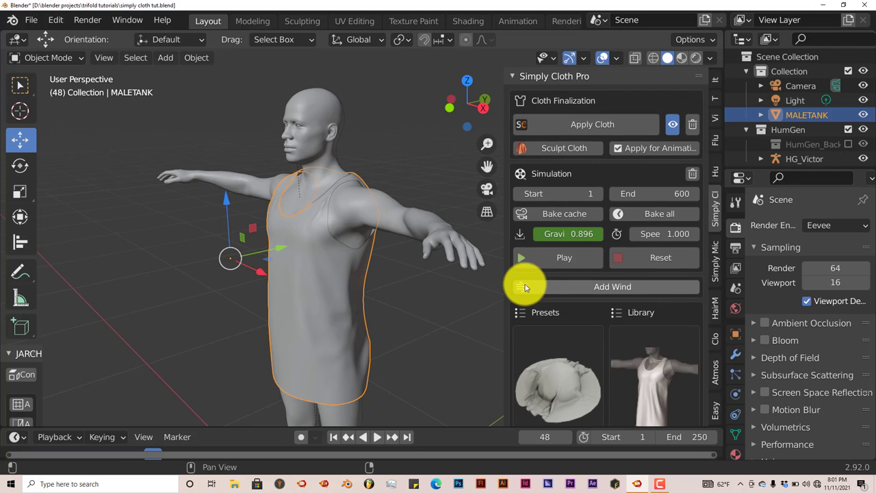
# - Apply the cloth simulation to the tank top and inspect the resulting mesh in Edit Mode
pyautogui.click(565, 125)
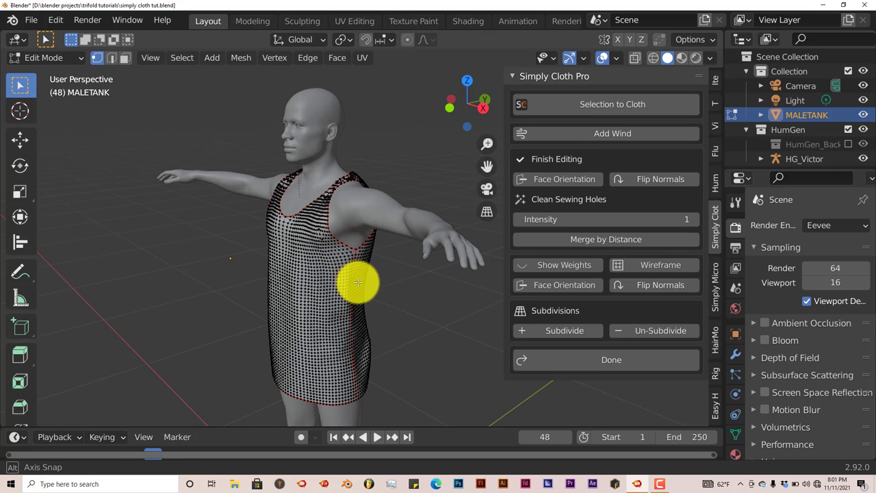
pyautogui.moveTo(362, 288); pyautogui.dragTo(353, 304, button='middle')
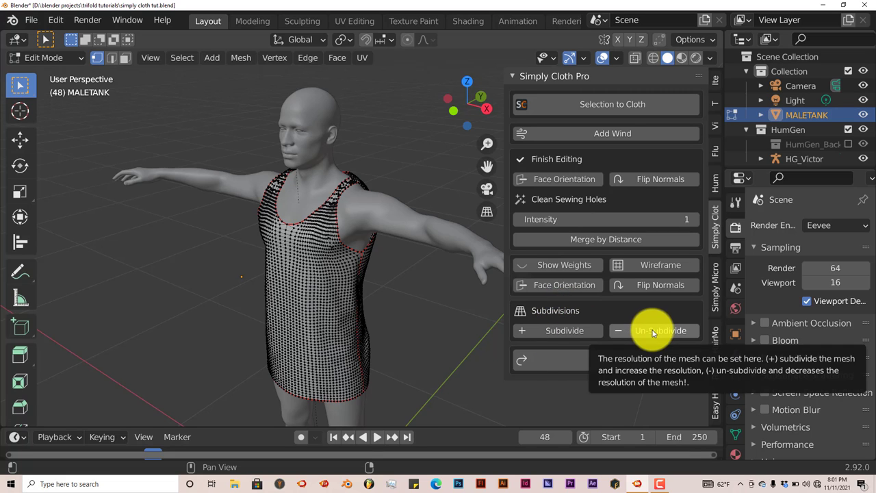
pyautogui.scroll(3, 442, 334)
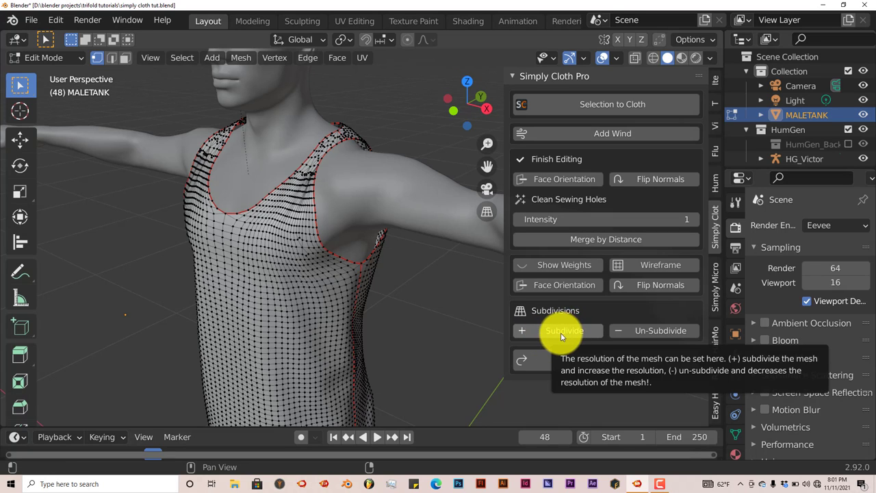
pyautogui.scroll(-2, 327, 293)
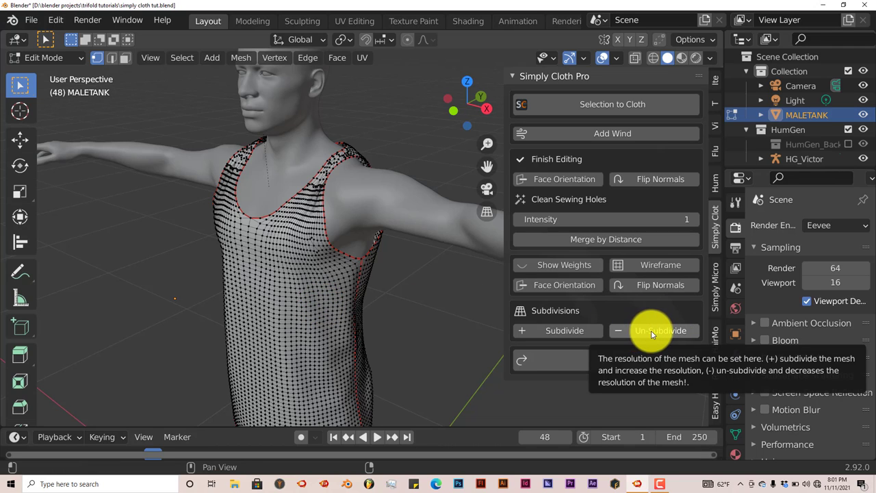
pyautogui.moveTo(381, 290); pyautogui.dragTo(385, 313, button='middle')
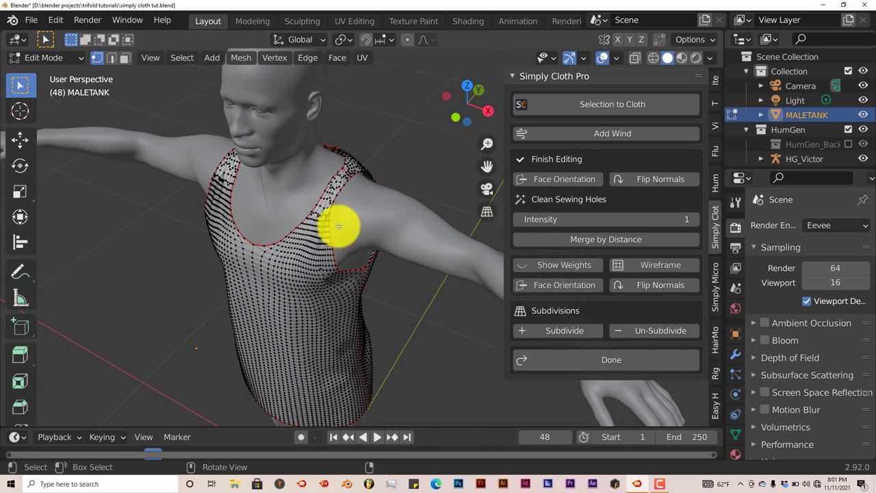
pyautogui.scroll(3, 328, 191)
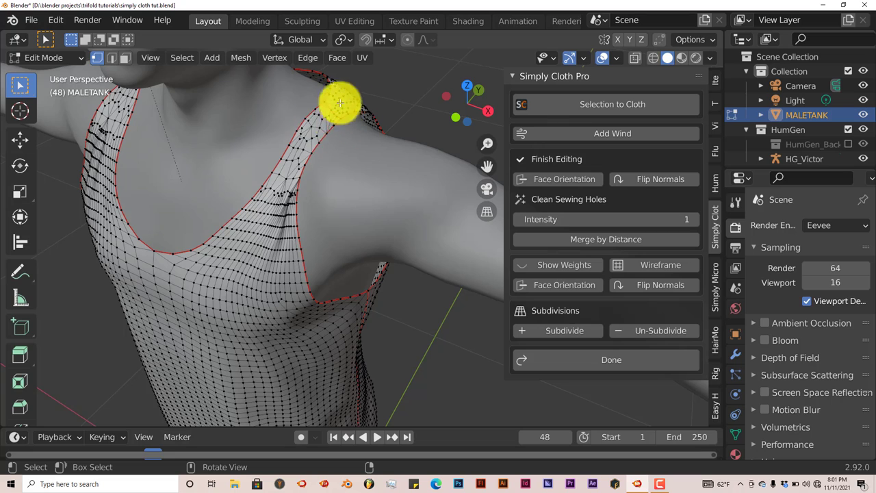
pyautogui.scroll(-3, 303, 205)
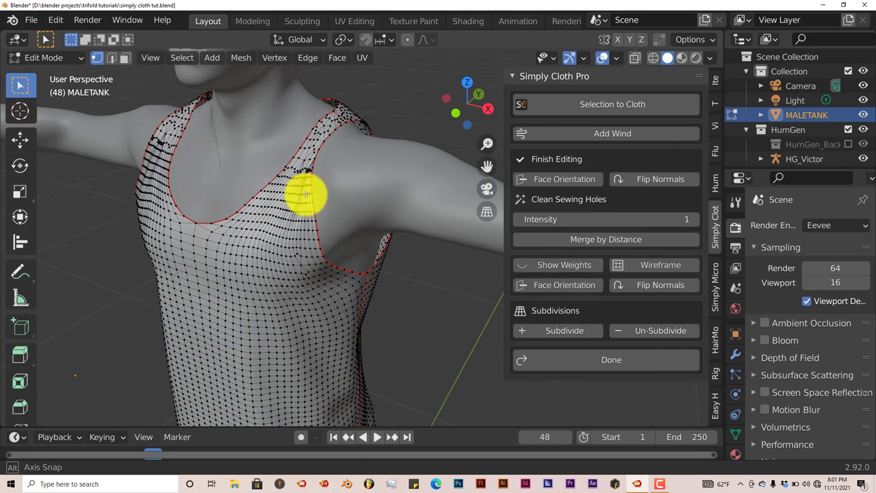
pyautogui.moveTo(334, 294); pyautogui.dragTo(329, 280, button='middle')
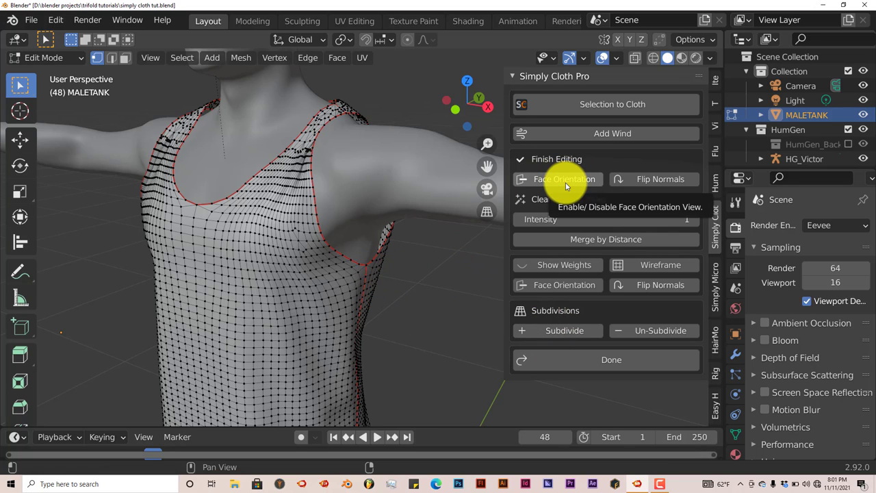
pyautogui.moveTo(283, 258); pyautogui.dragTo(294, 267, button='middle')
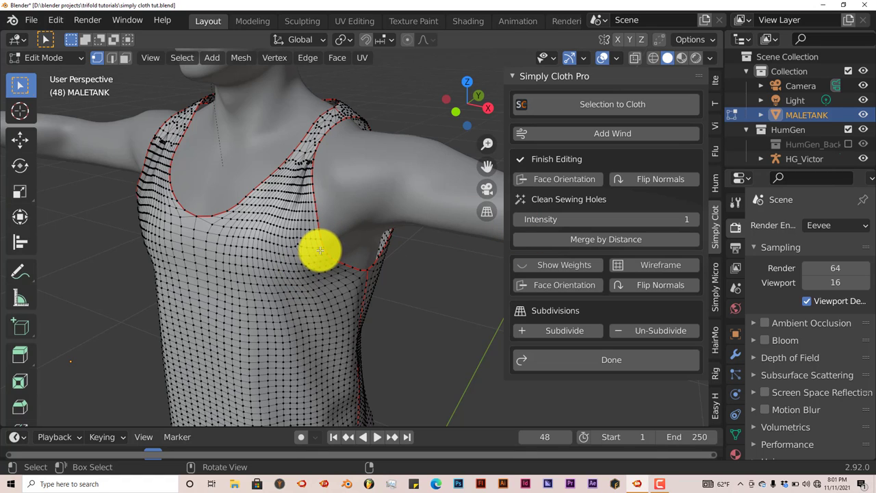
pyautogui.click(560, 182)
pyautogui.moveTo(321, 260); pyautogui.dragTo(170, 228, button='middle')
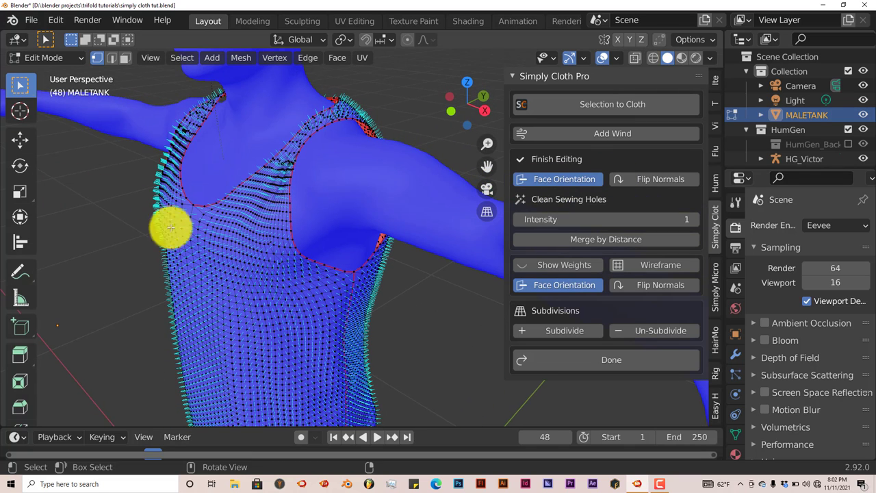
pyautogui.click(559, 180)
pyautogui.click(668, 178)
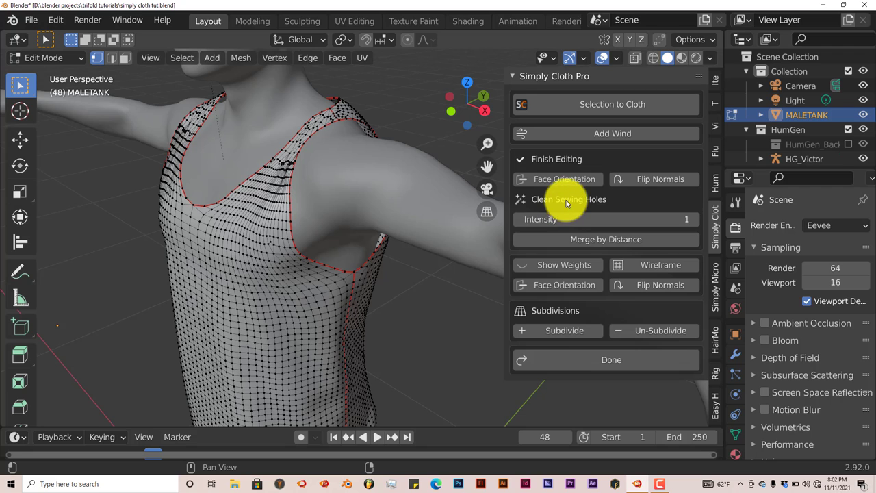
# - Orbit around the tank-top mesh to inspect it from the front
pyautogui.moveTo(240, 309); pyautogui.dragTo(330, 308, button='middle')
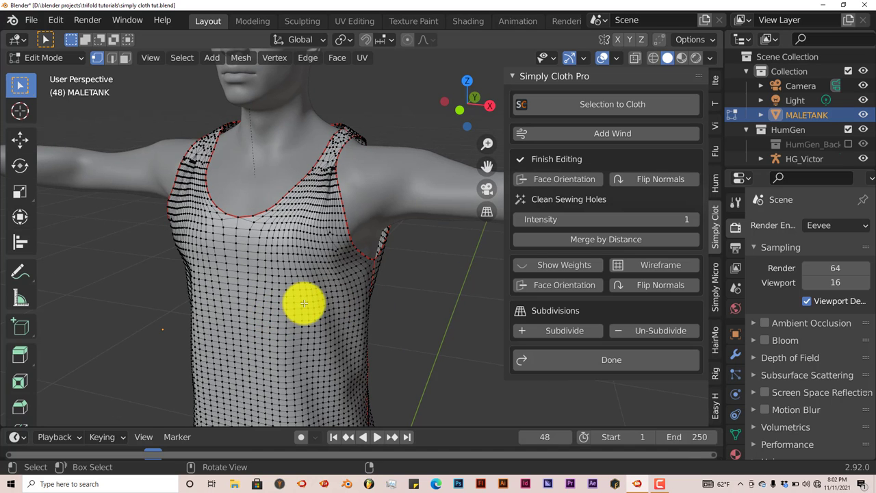
pyautogui.moveTo(304, 303); pyautogui.dragTo(288, 303, button='middle')
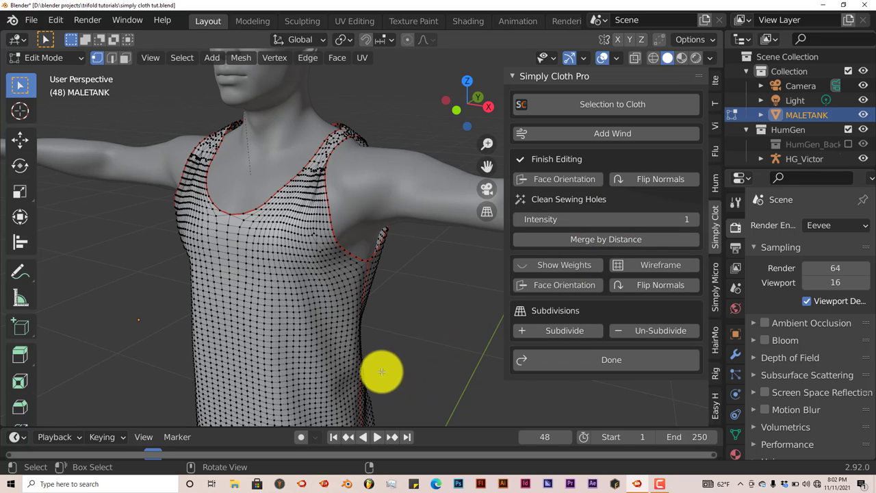
pyautogui.moveTo(364, 354); pyautogui.dragTo(357, 329, button='middle')
pyautogui.click(578, 360)
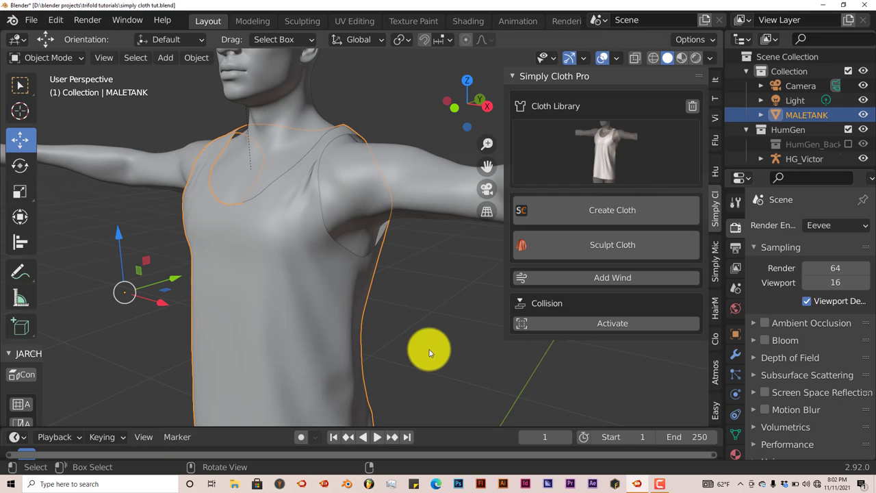
pyautogui.moveTo(413, 337); pyautogui.dragTo(343, 304, button='middle')
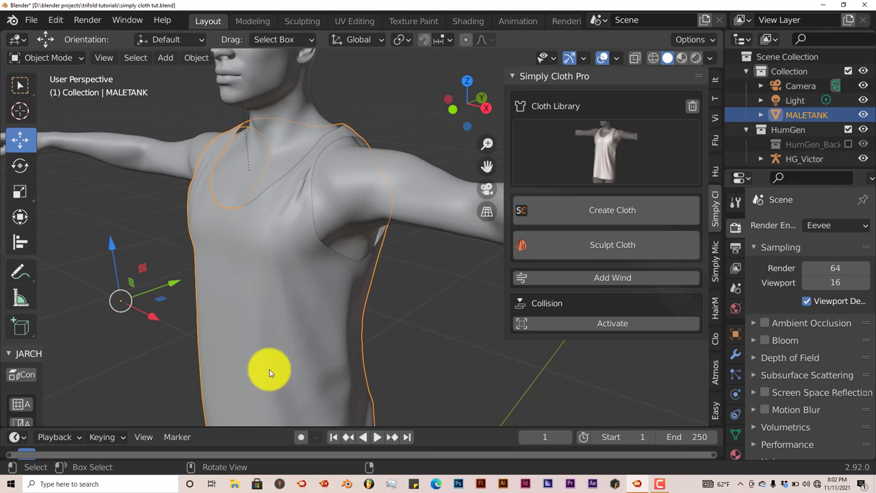
pyautogui.click(260, 277)
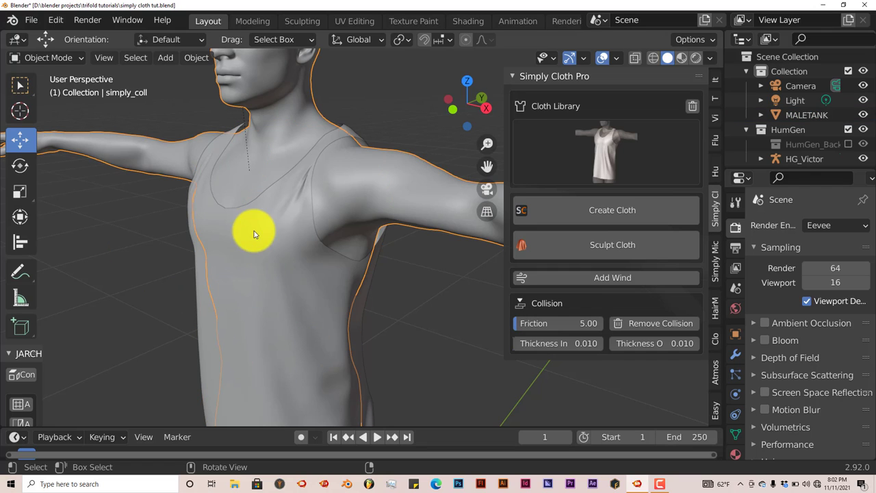
pyautogui.click(256, 268)
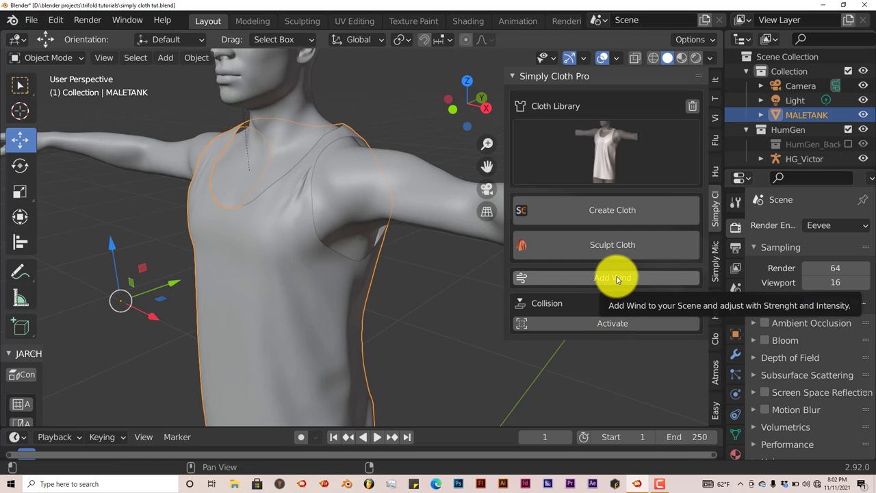
pyautogui.scroll(-3, 301, 308)
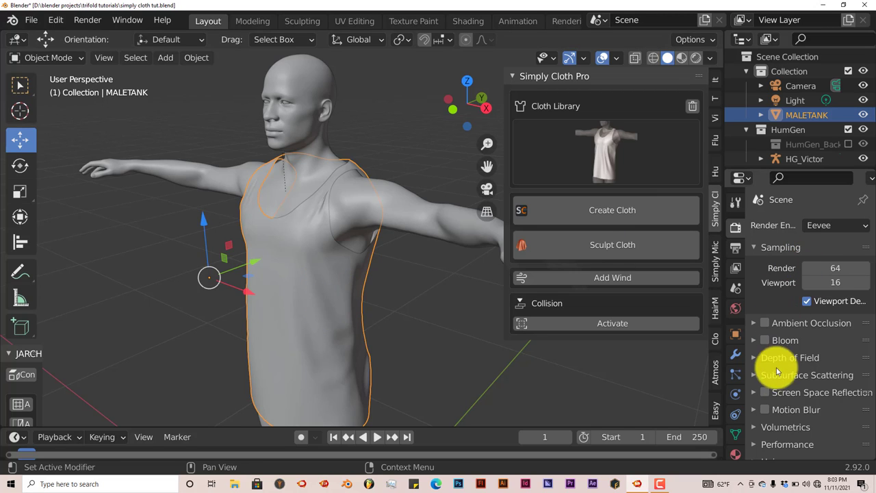
# - Show the Physics properties for MALETANK, listing Cloth, Collision and other types
pyautogui.click(737, 396)
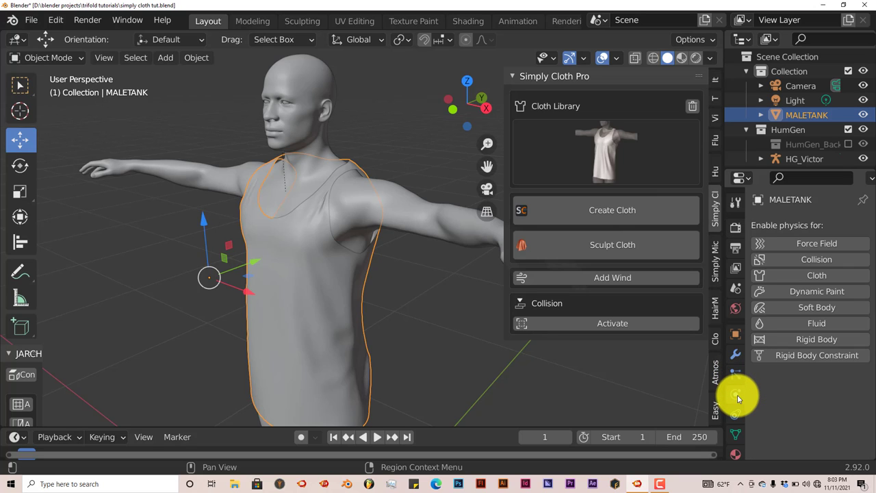